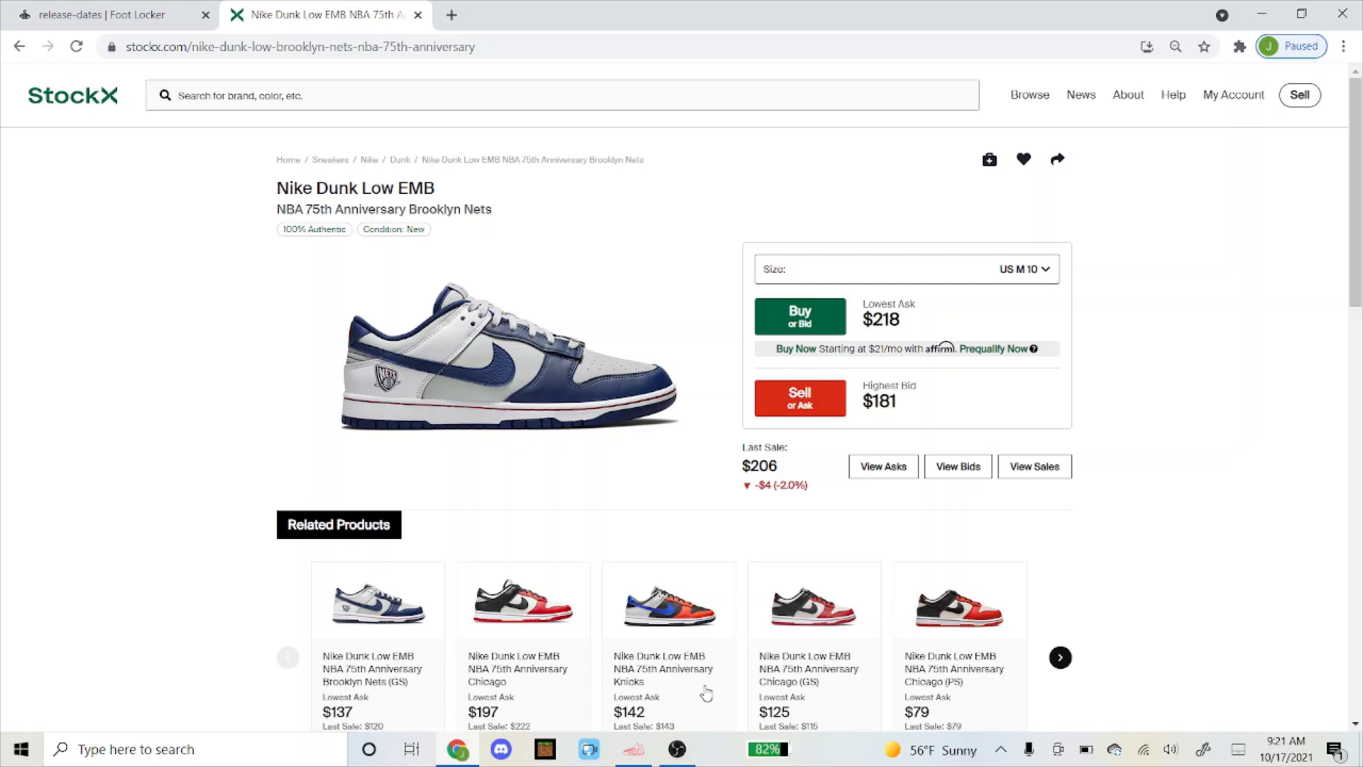
# Show the size and price list, close it, and inspect the $110 retail price.
pyautogui.click(964, 280)
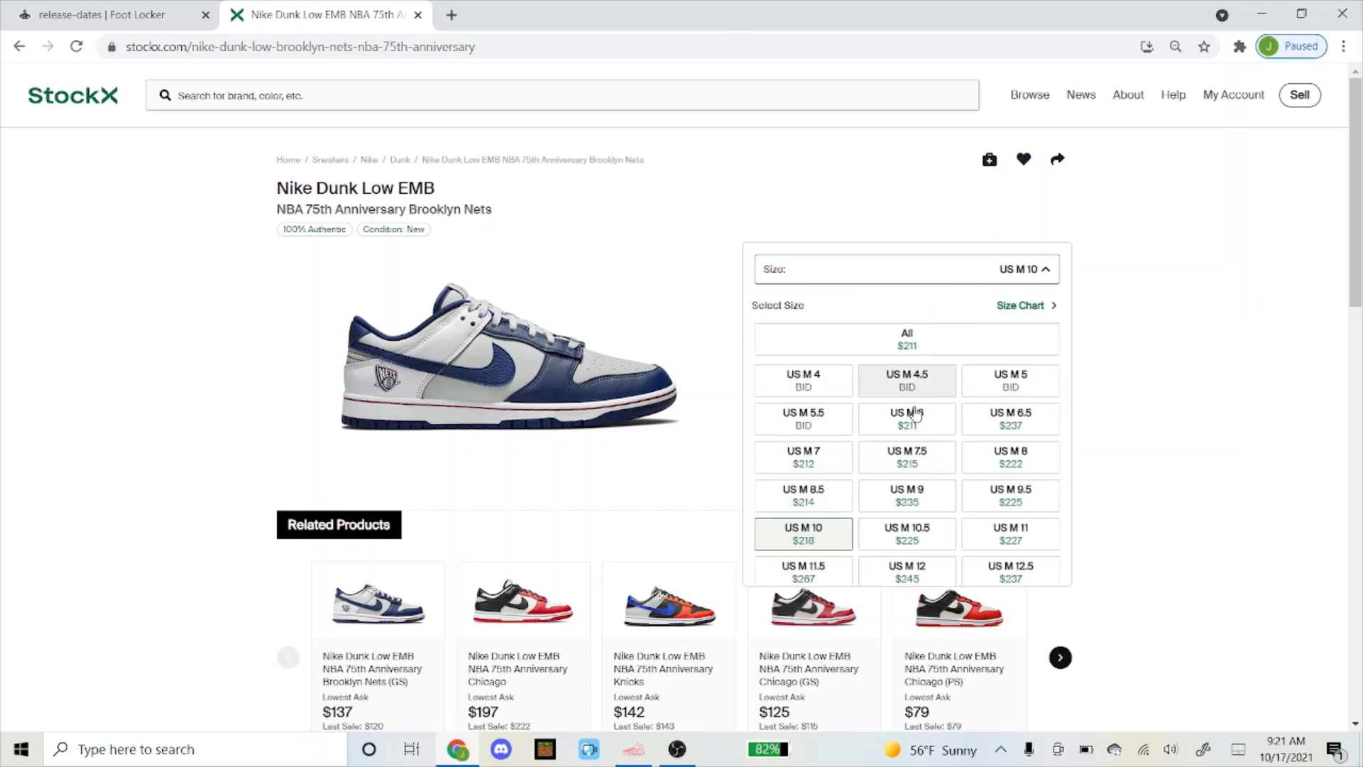
pyautogui.scroll(-2, 911, 464)
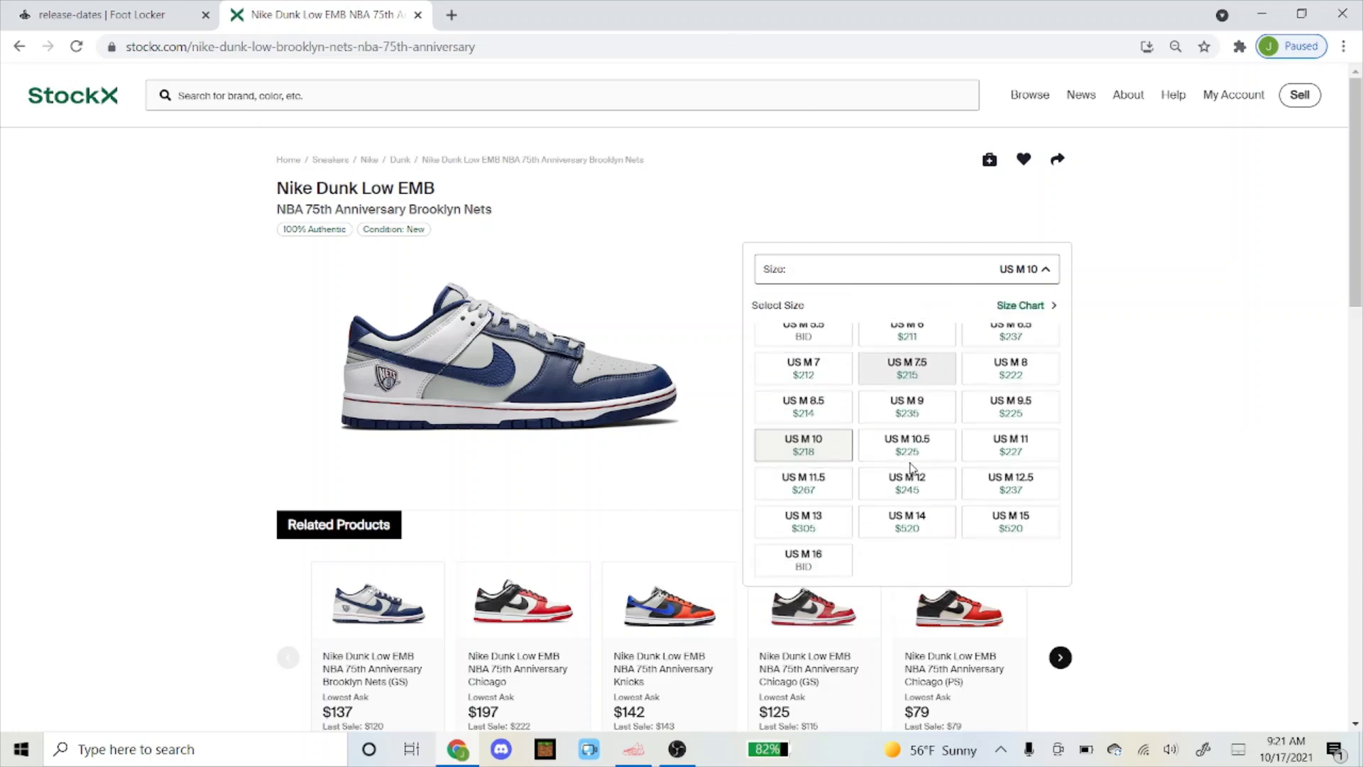
pyautogui.click(936, 272)
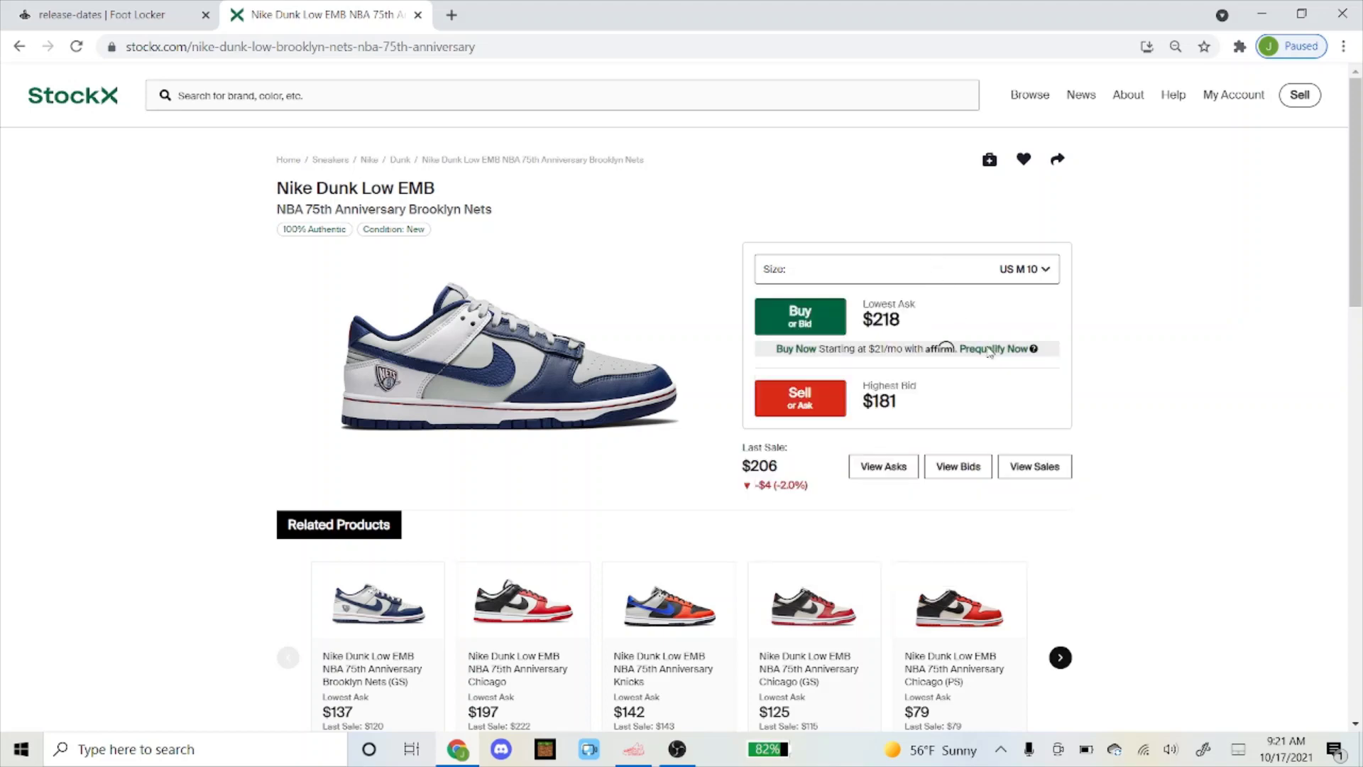
pyautogui.scroll(-10, 983, 355)
pyautogui.scroll(8, 950, 362)
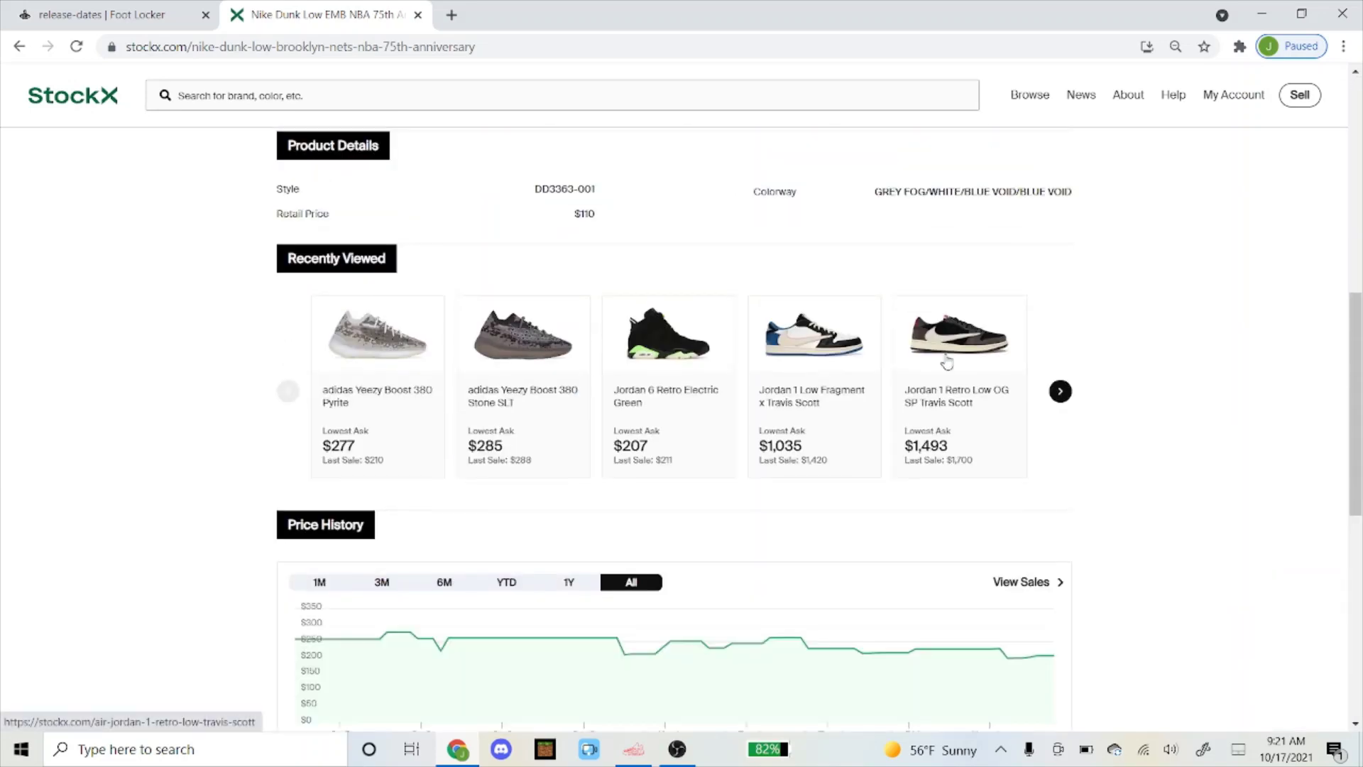
pyautogui.doubleClick(564, 396)
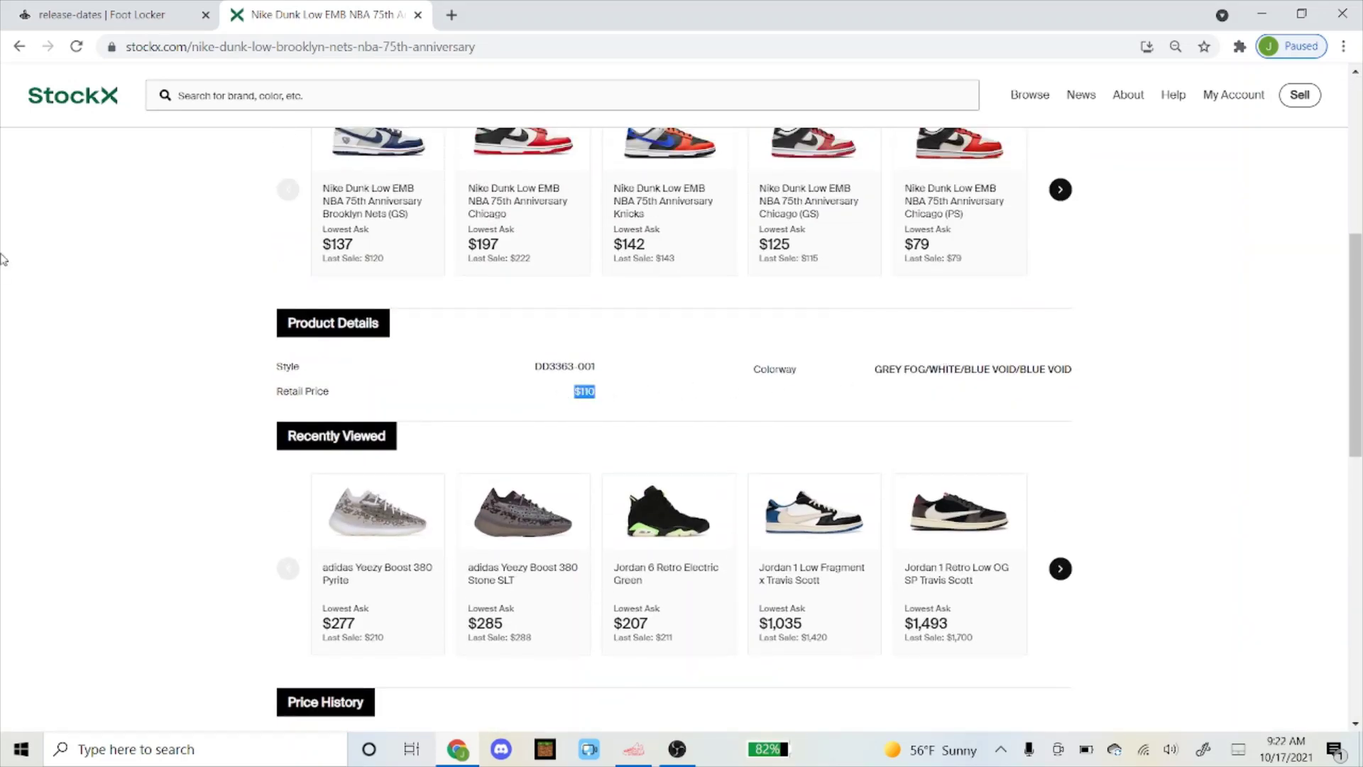
pyautogui.click(128, 230)
# Reopen the size and price list, scroll through it, and close it again.
pyautogui.scroll(5, 161, 246)
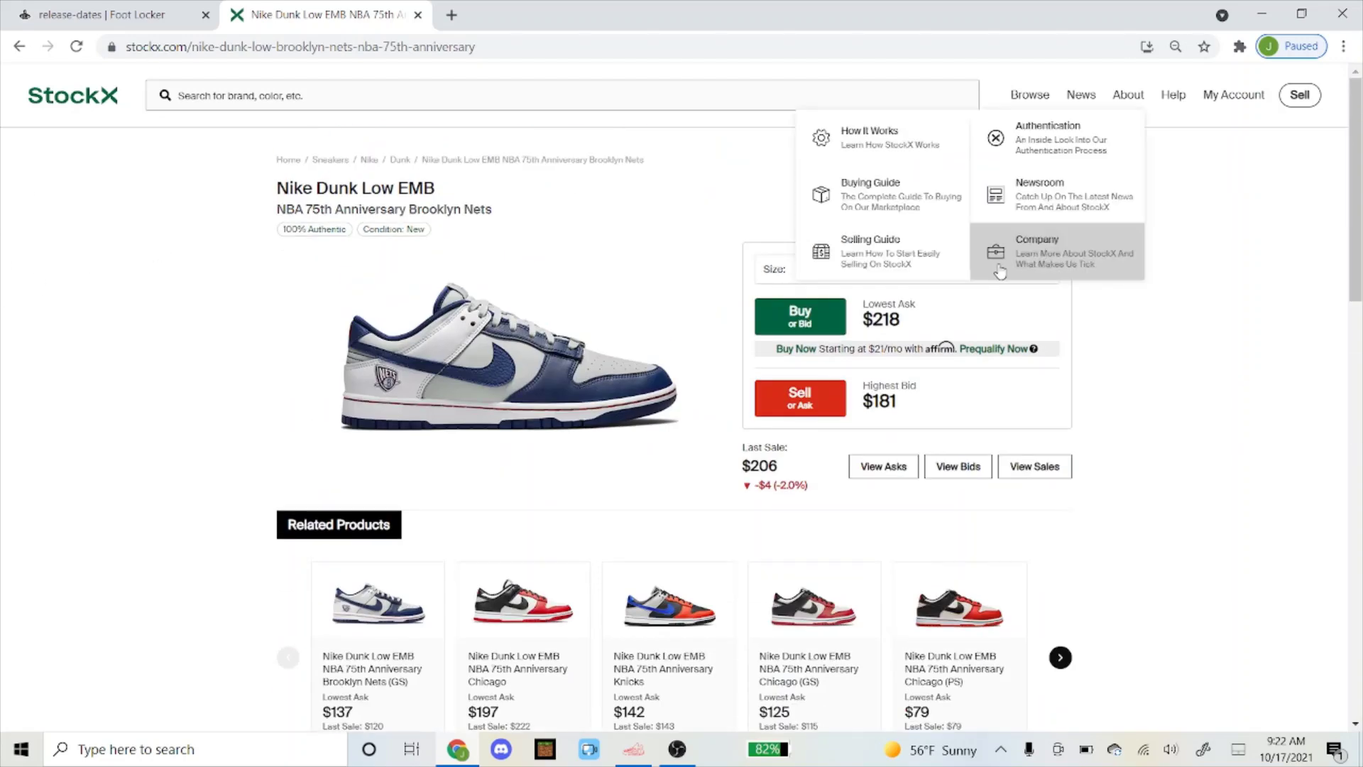
pyautogui.click(800, 279)
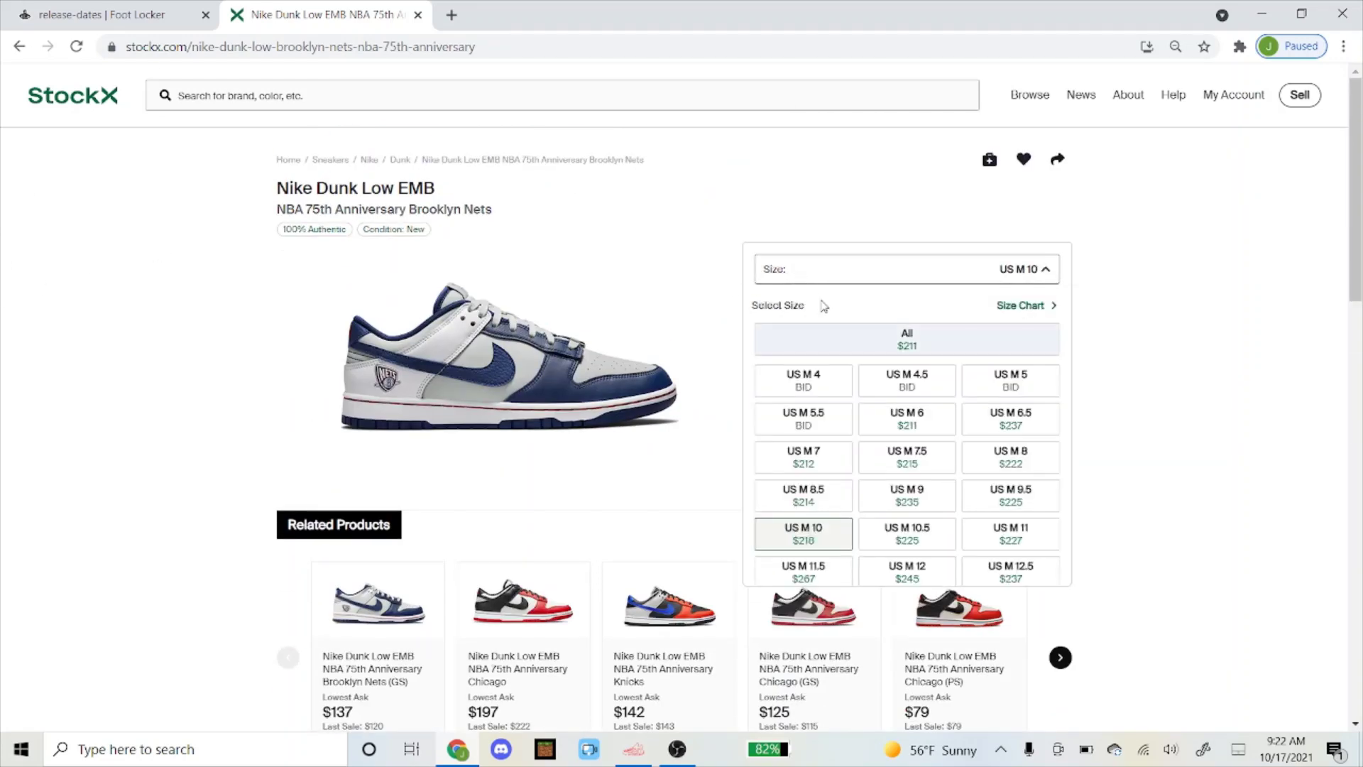
pyautogui.scroll(-2, 851, 396)
pyautogui.scroll(2, 841, 387)
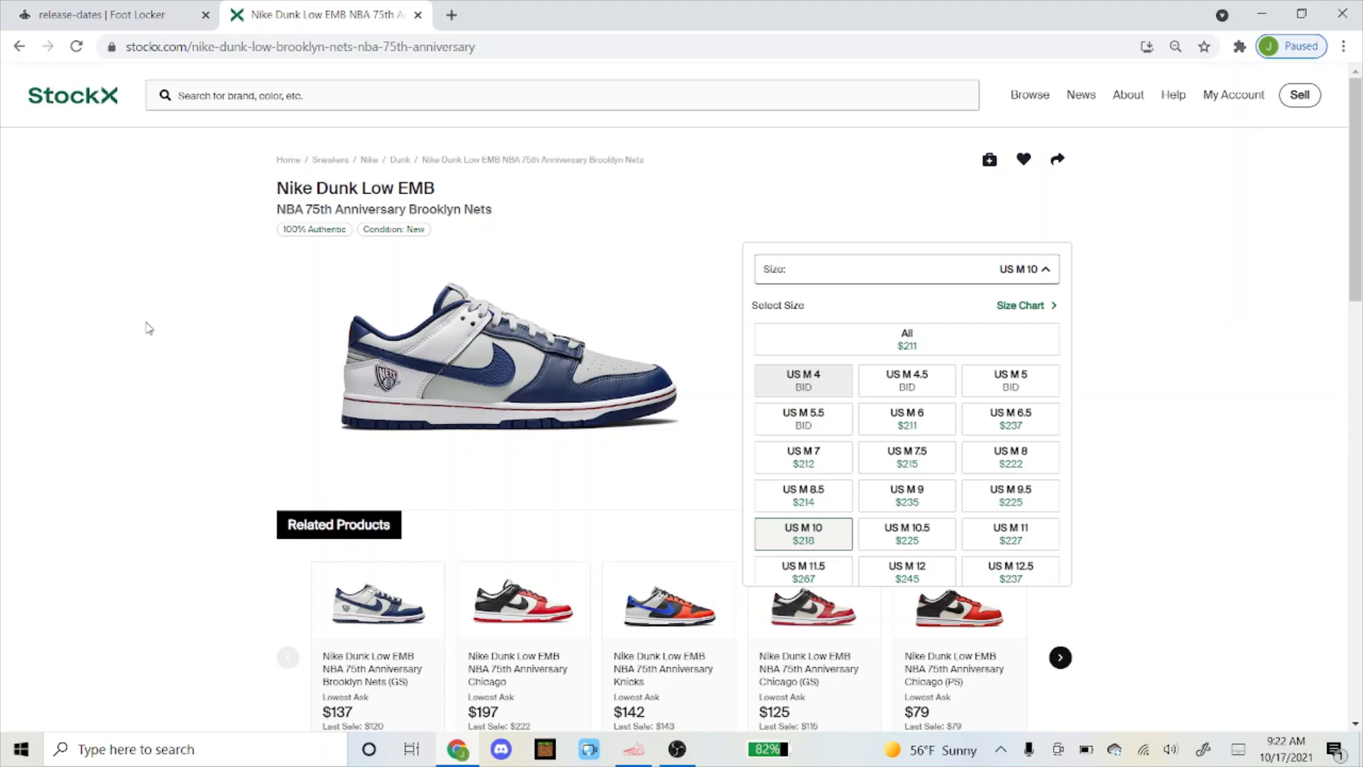
pyautogui.click(52, 304)
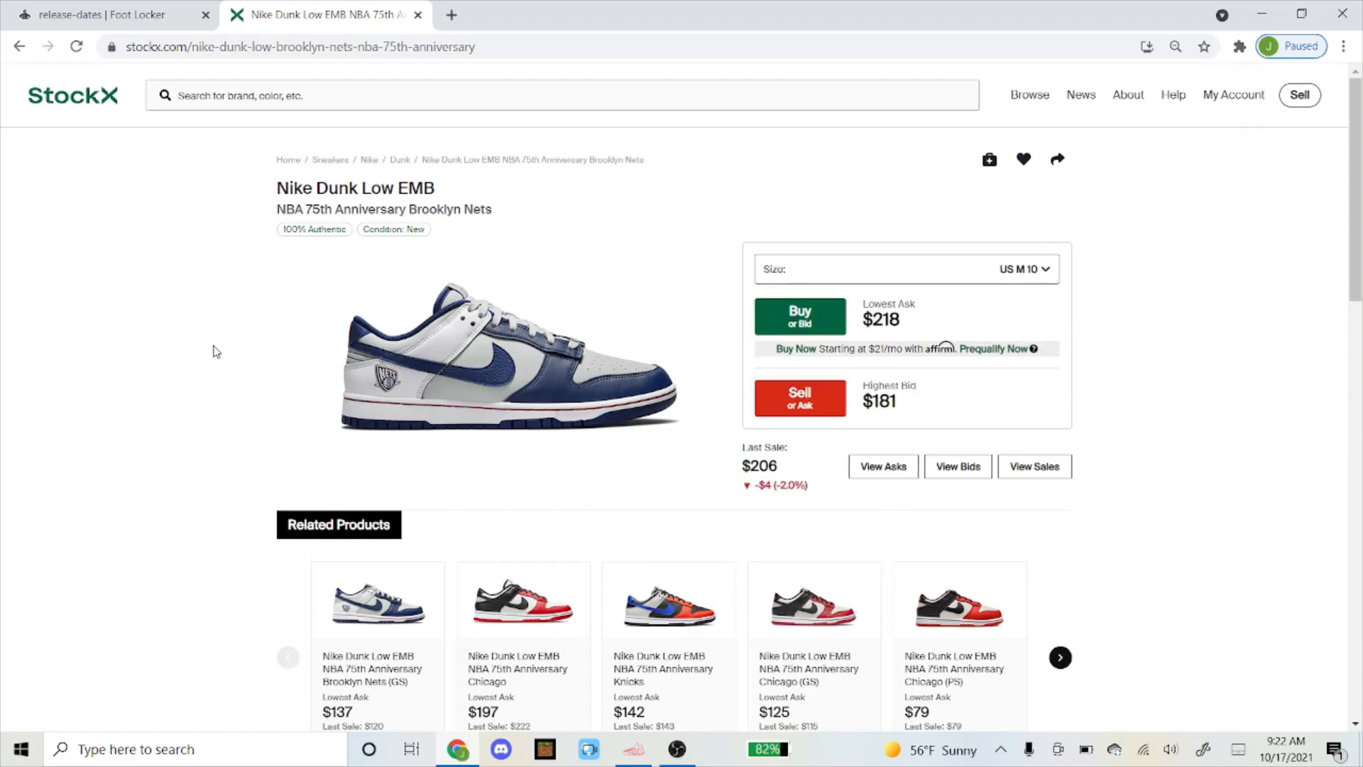
# Switch to the Foot Locker release calendar and scroll through the Oct 19 releases.
pyautogui.click(60, 9)
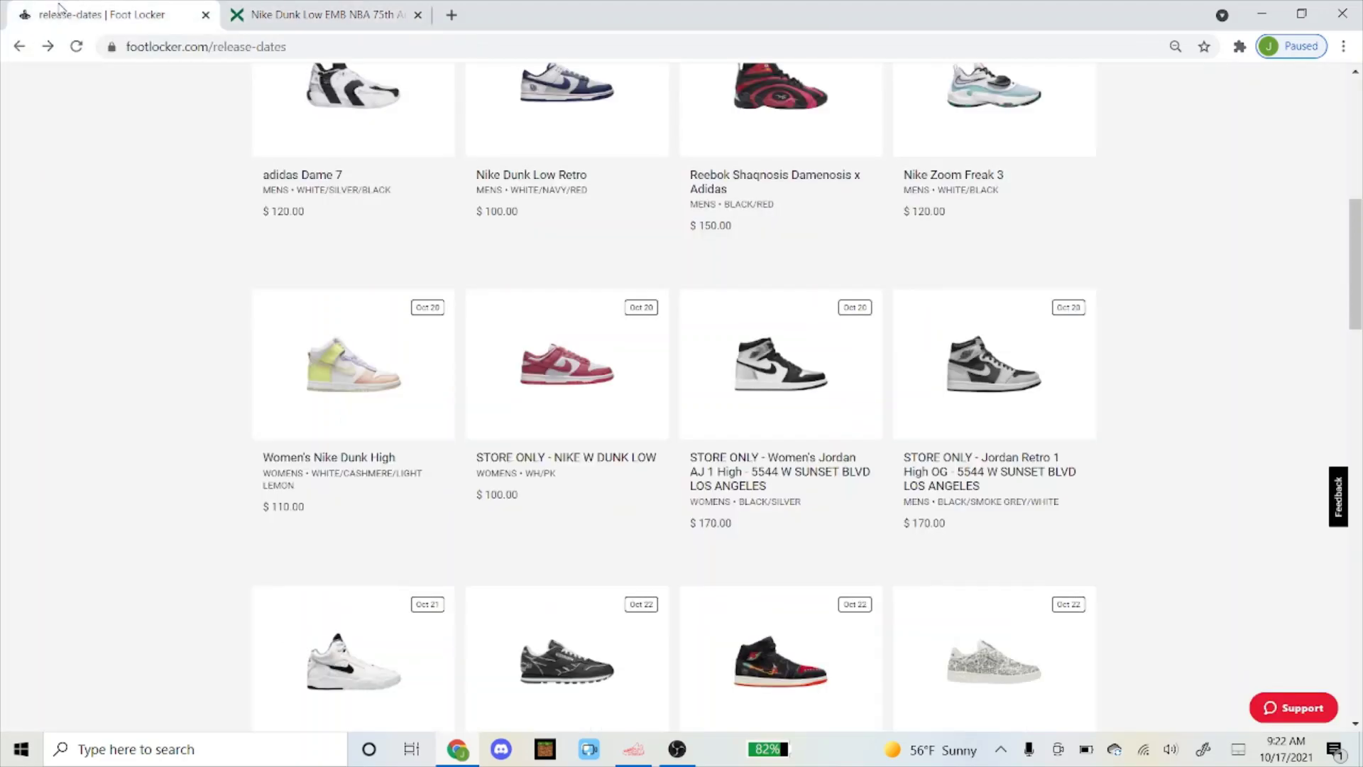
pyautogui.scroll(5, 105, 335)
pyautogui.scroll(2, 105, 335)
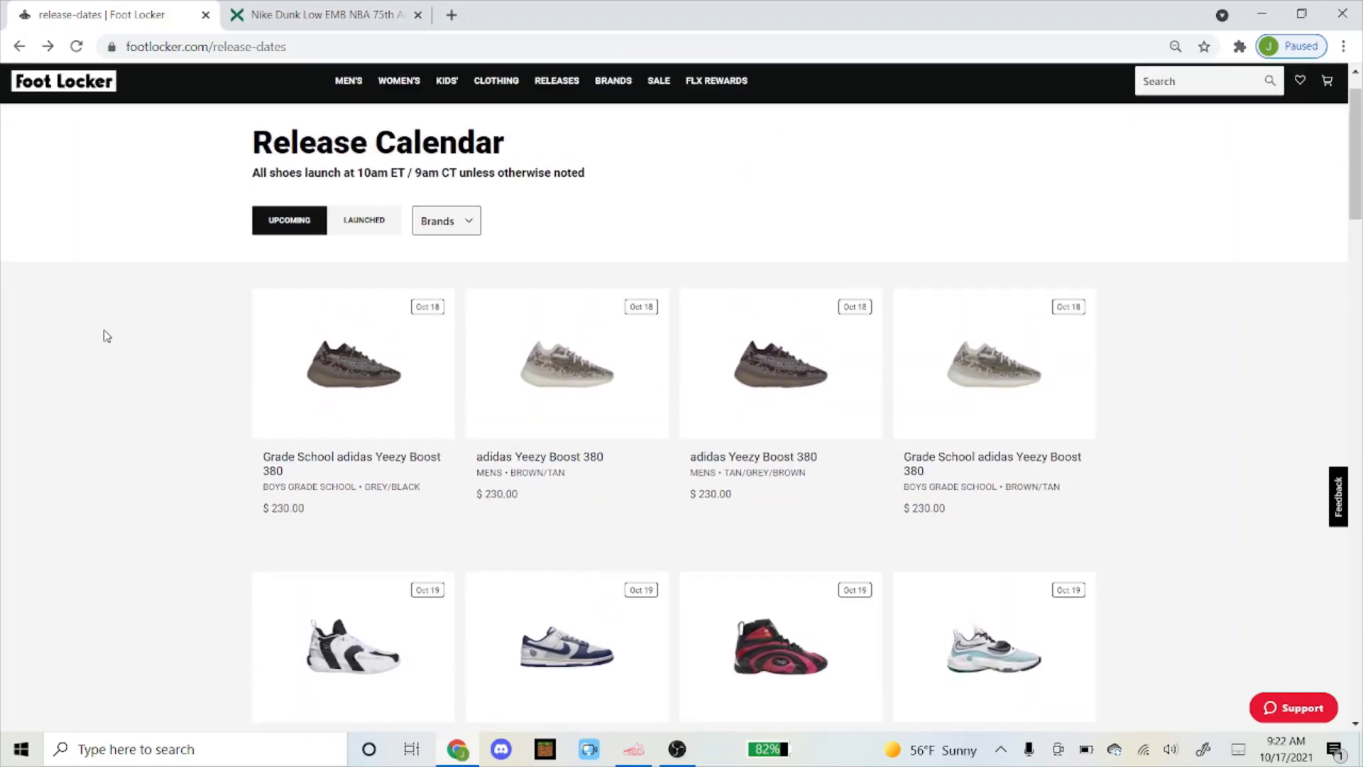
pyautogui.scroll(-6, 105, 335)
pyautogui.scroll(2, 105, 335)
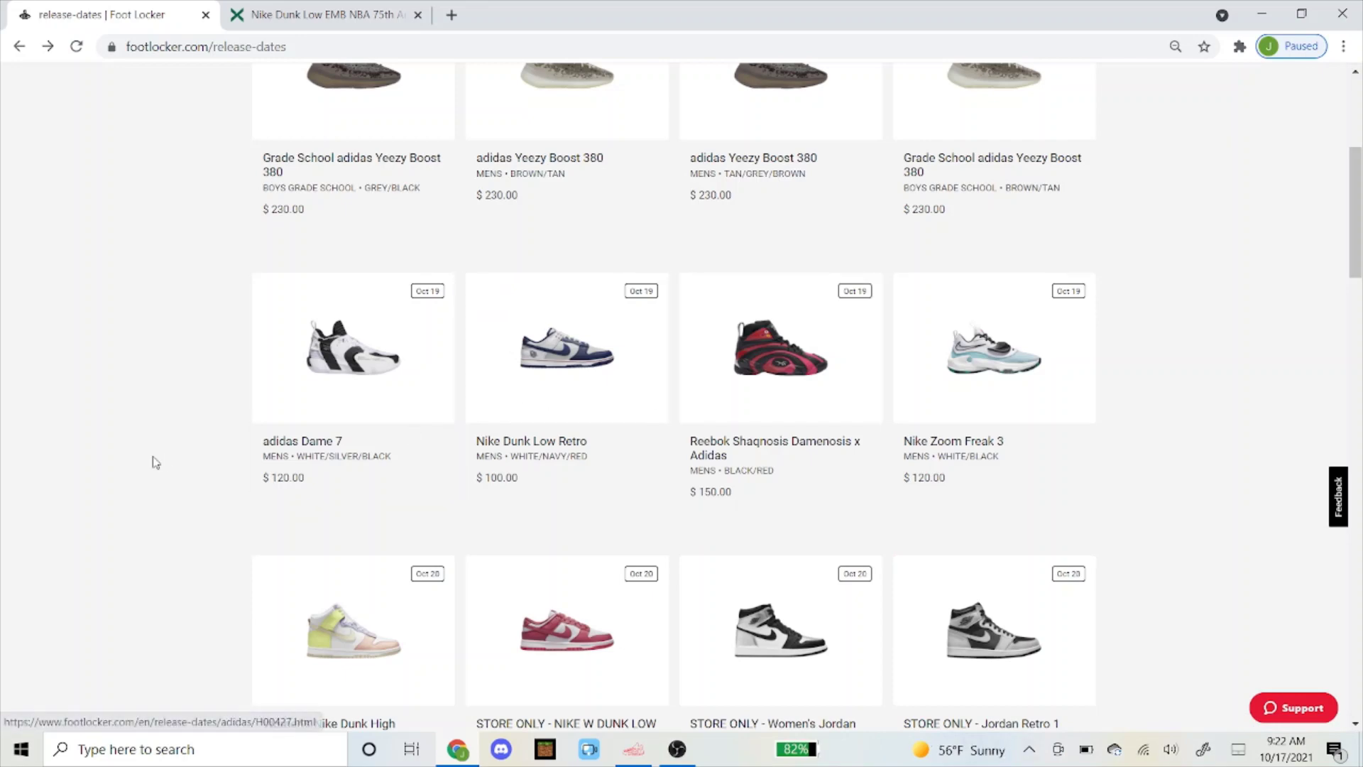
# Start a new NSB task with Footlocker chosen as the site.
pyautogui.click(634, 749)
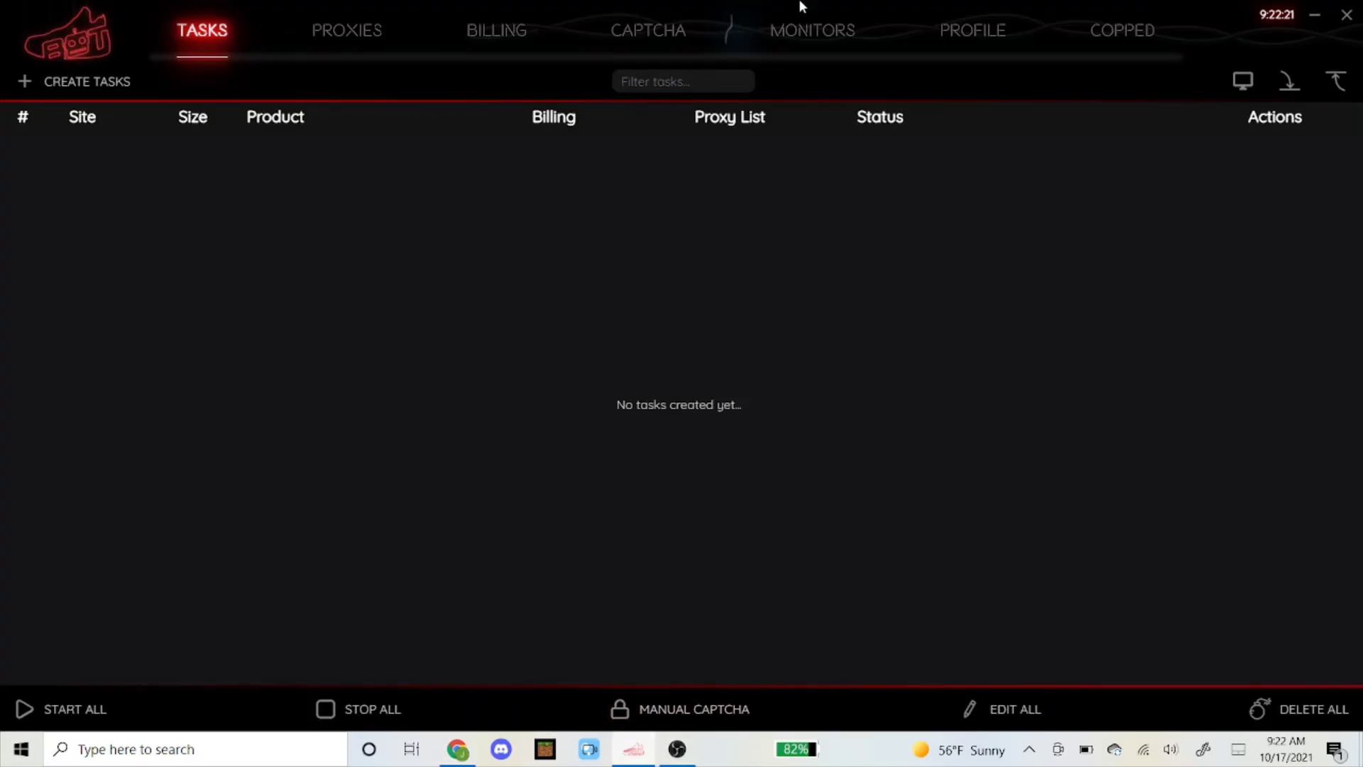
pyautogui.click(122, 82)
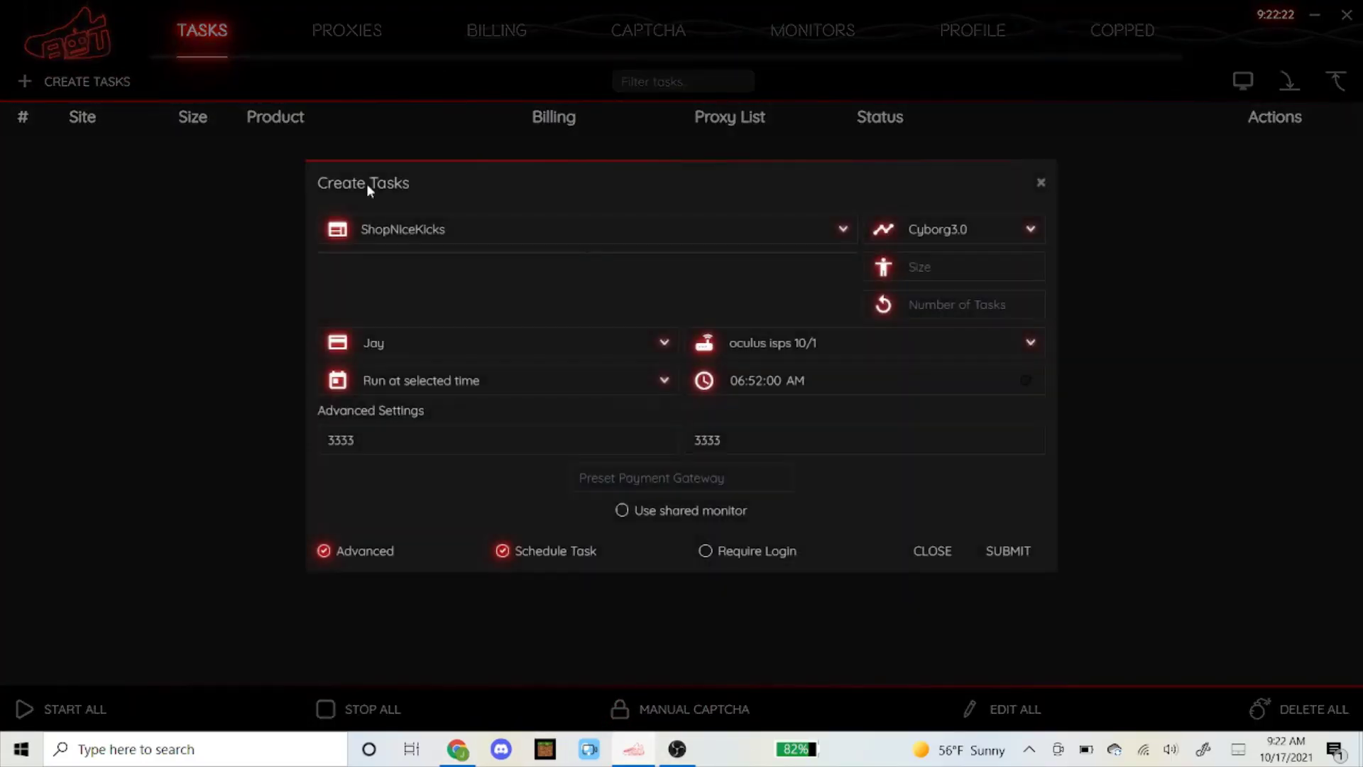
pyautogui.click(489, 238)
pyautogui.write('footloc')
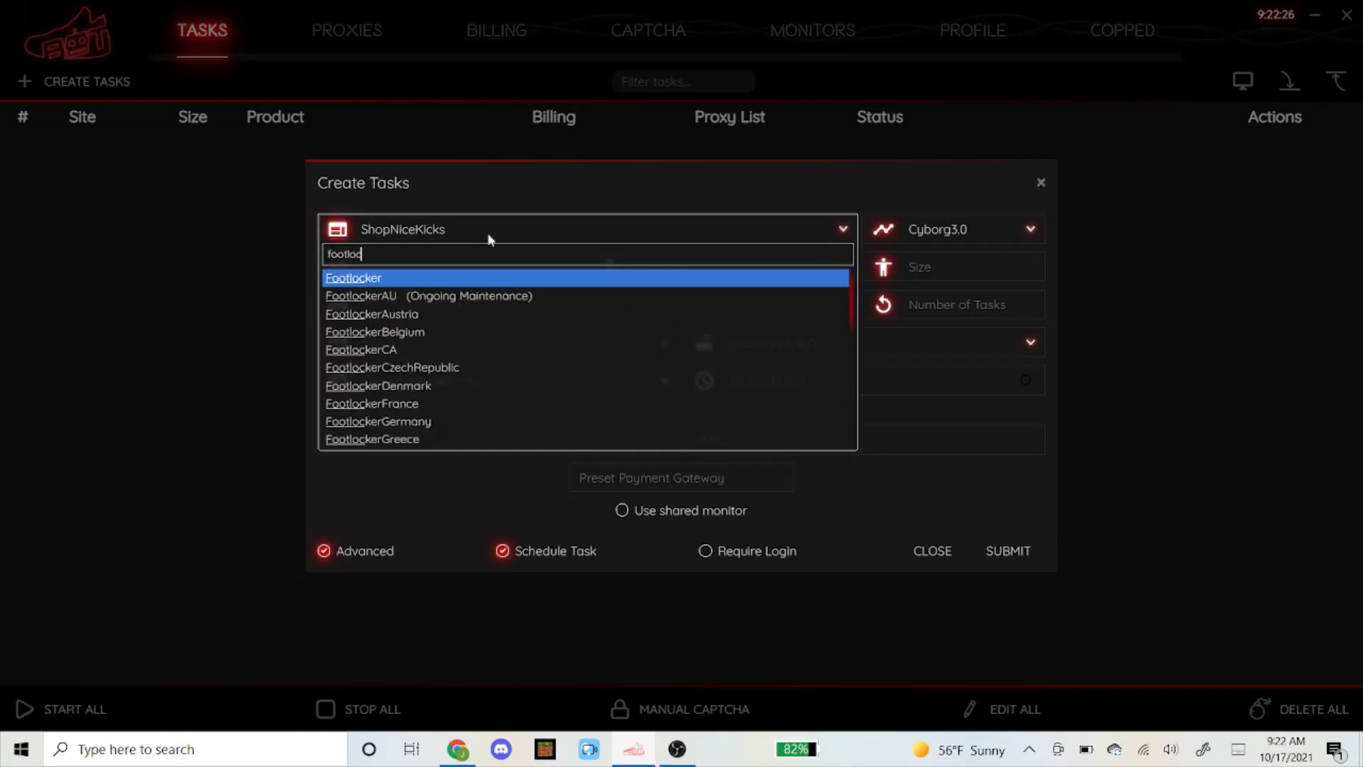
pyautogui.press('Return')
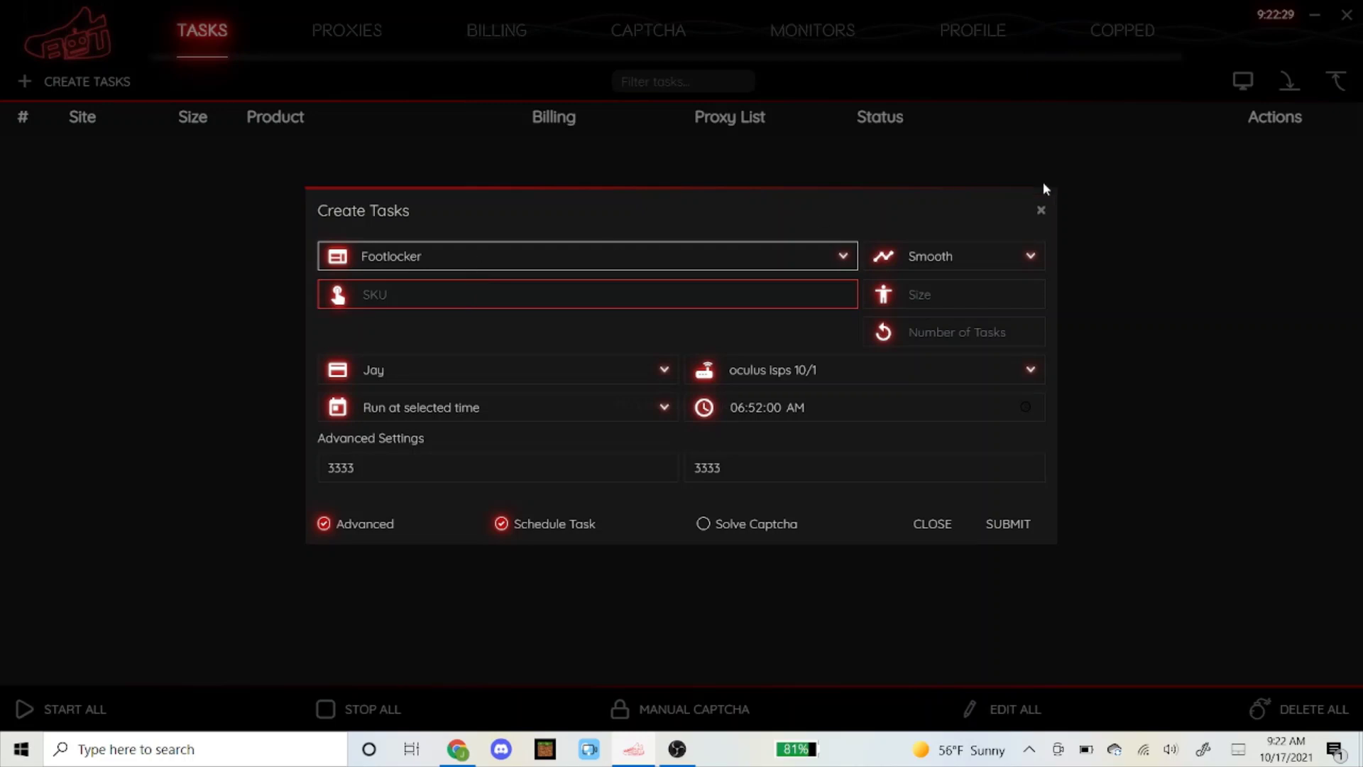
# Set the task mode to Smooth and move into the empty SKU field.
pyautogui.click(1011, 252)
pyautogui.click(971, 282)
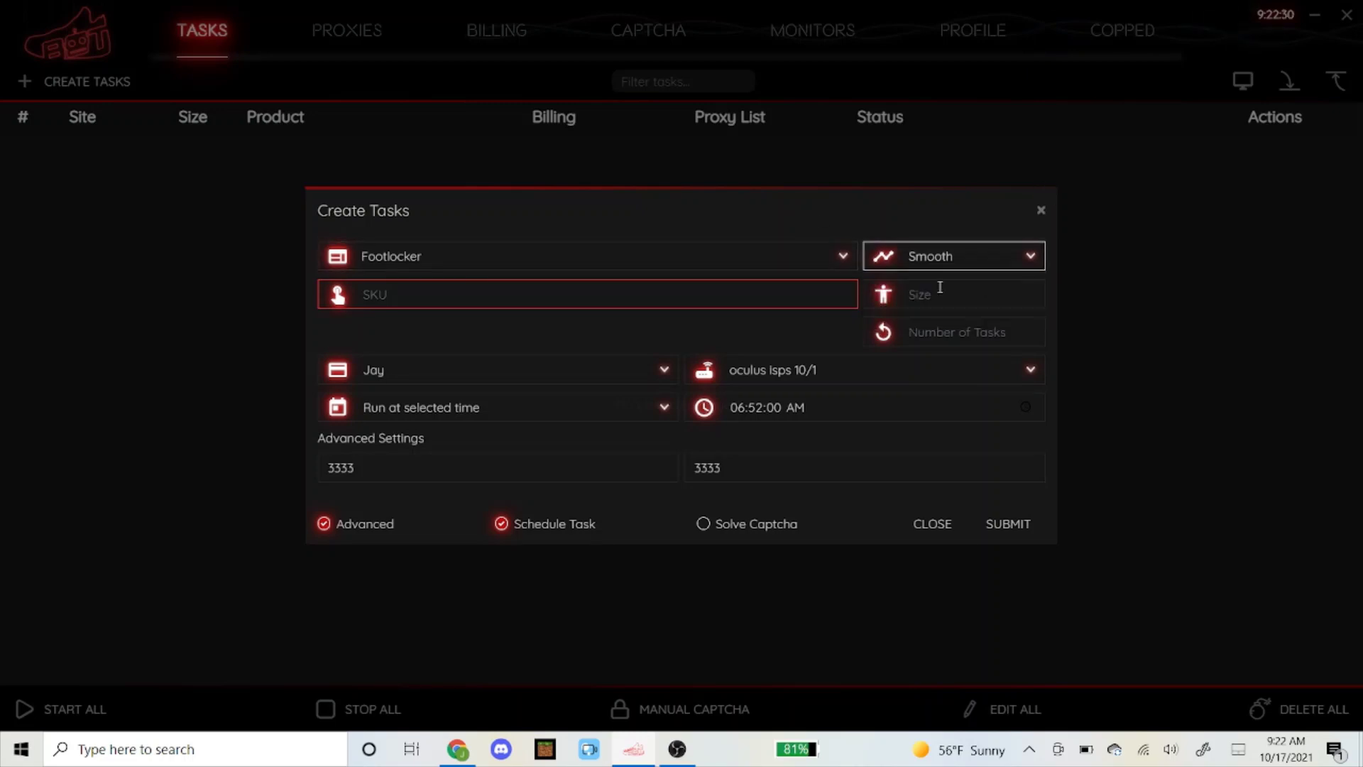
pyautogui.click(785, 296)
# Open the Nike Dunk Low Retro page and select D3363001 in its web address.
pyautogui.click(458, 749)
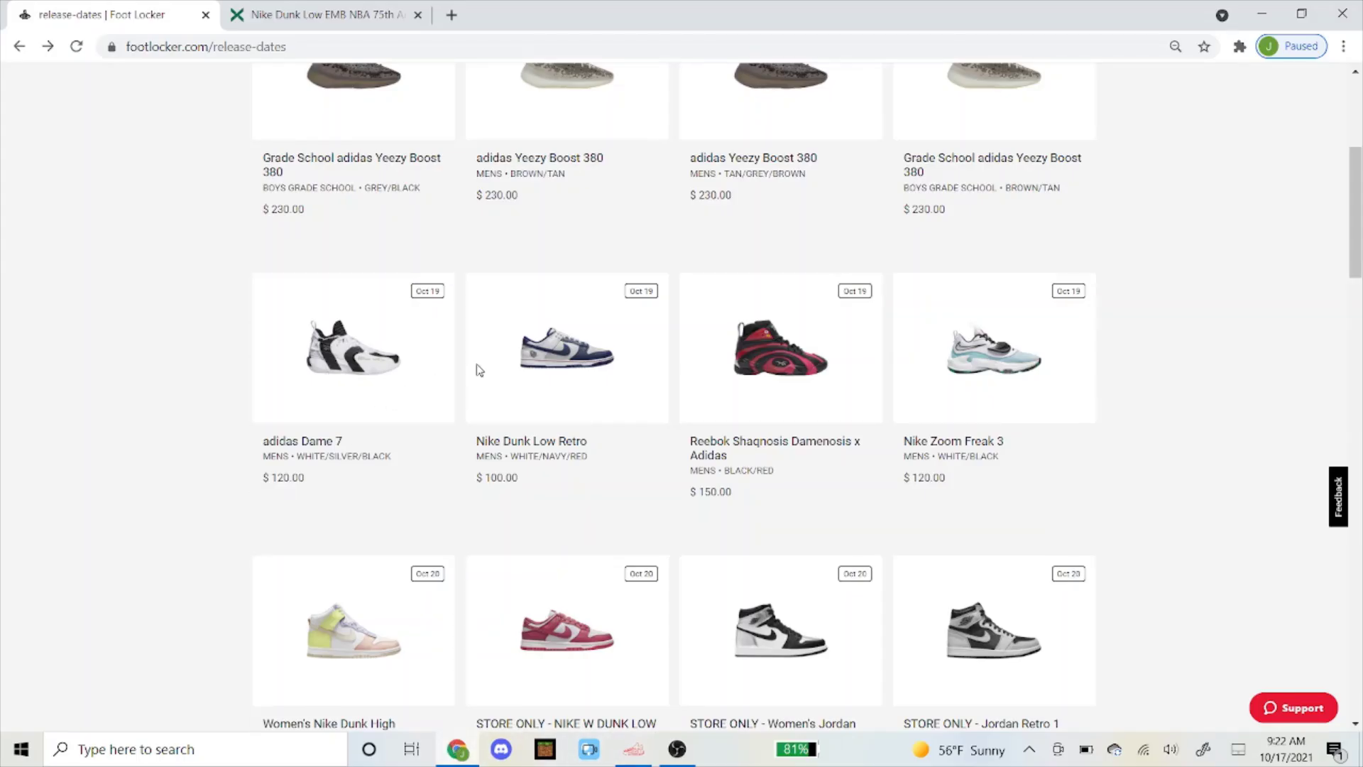
pyautogui.click(557, 332)
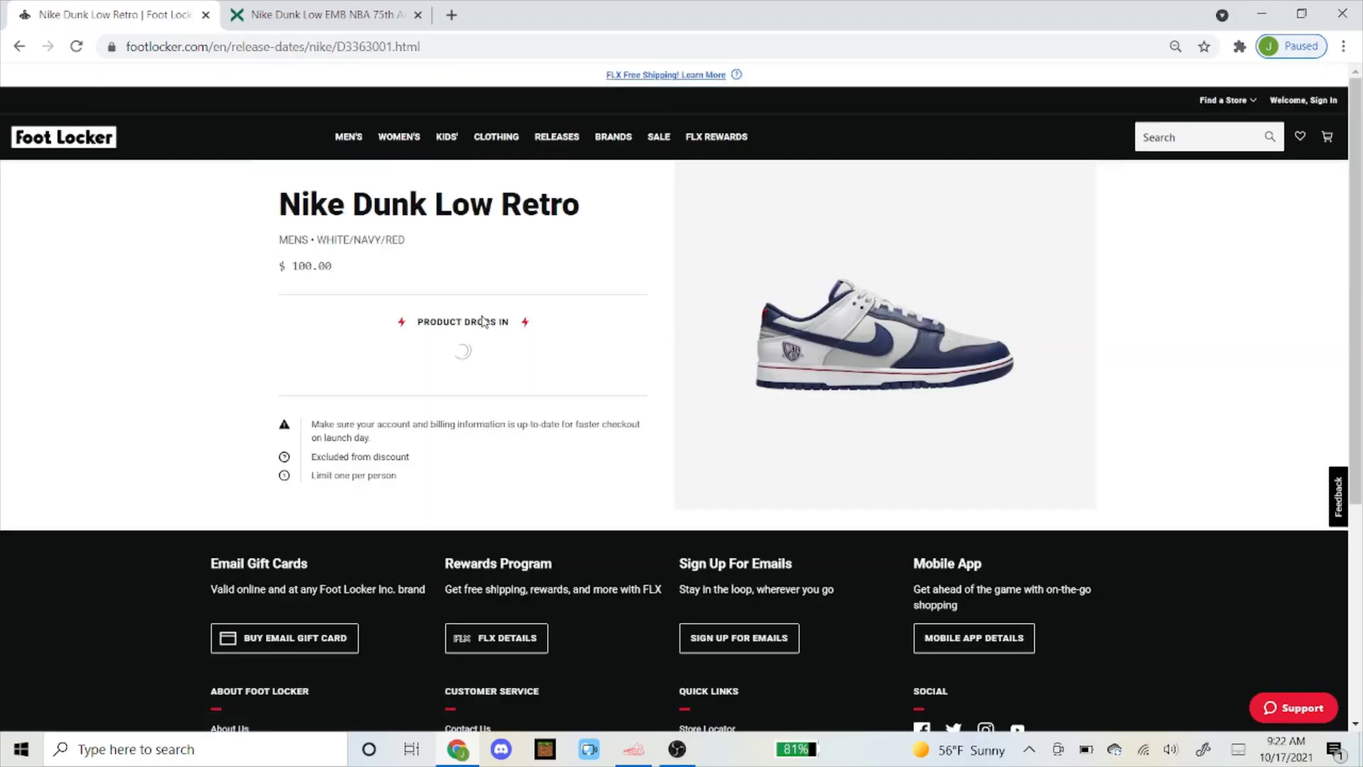
pyautogui.click(431, 46)
pyautogui.click(431, 46)
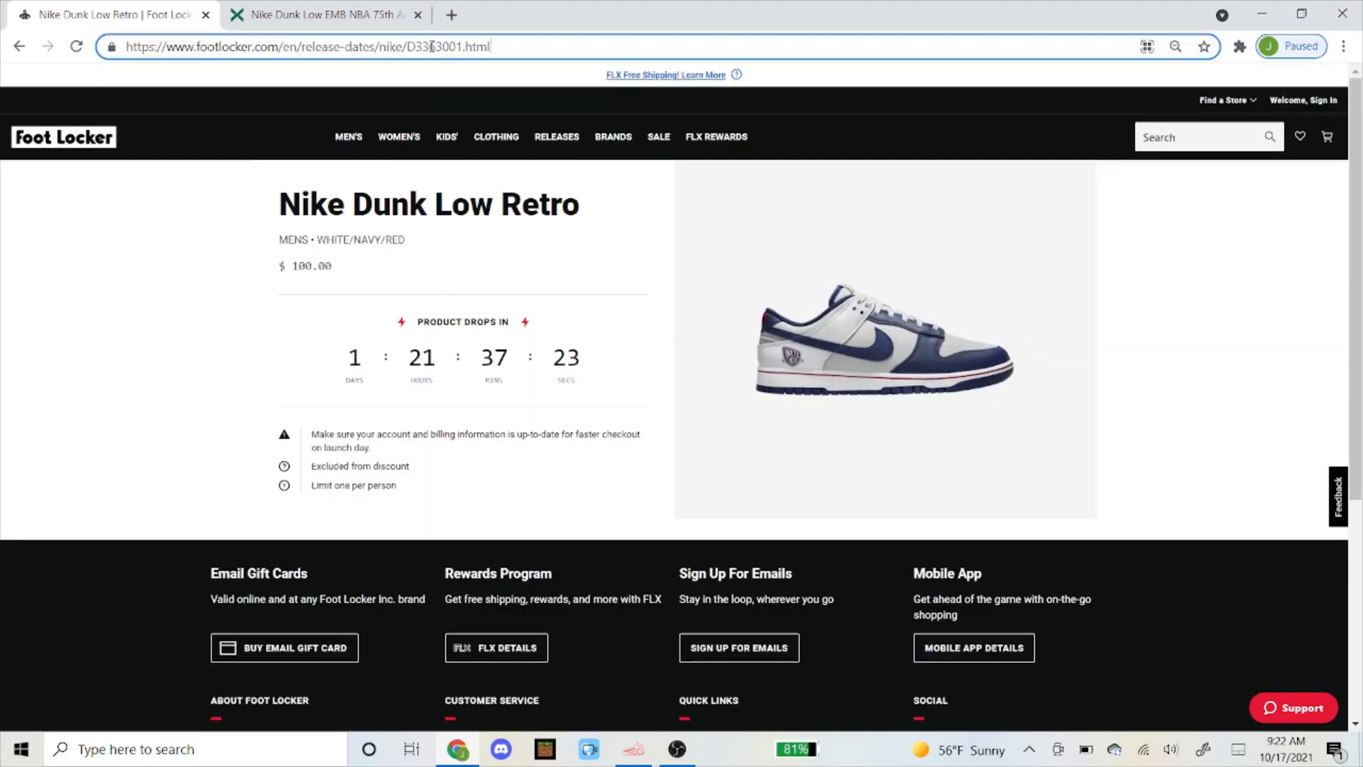
pyautogui.moveTo(408, 46); pyautogui.dragTo(463, 42)
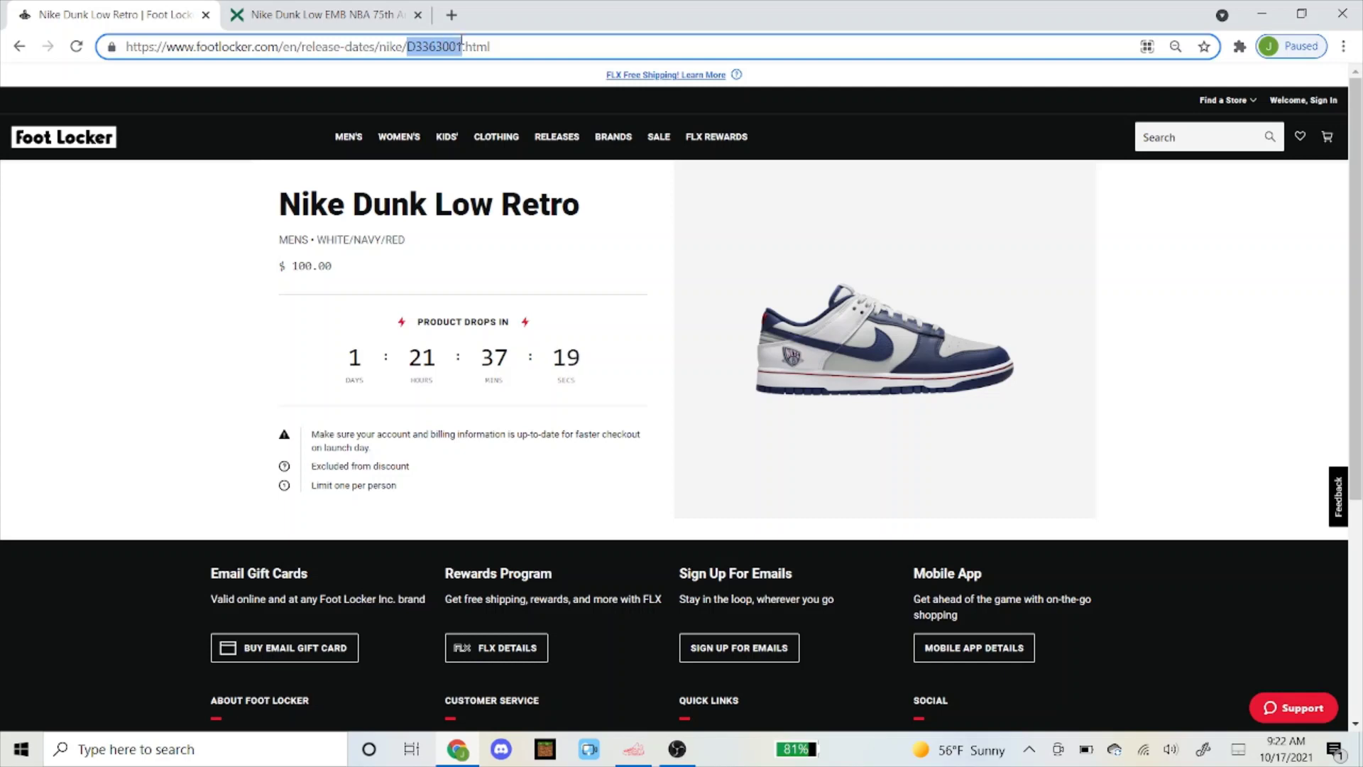
# Copy the product code D3363001 and return to the bot's task form.
pyautogui.rightClick(452, 43)
pyautogui.click(489, 137)
pyautogui.click(175, 355)
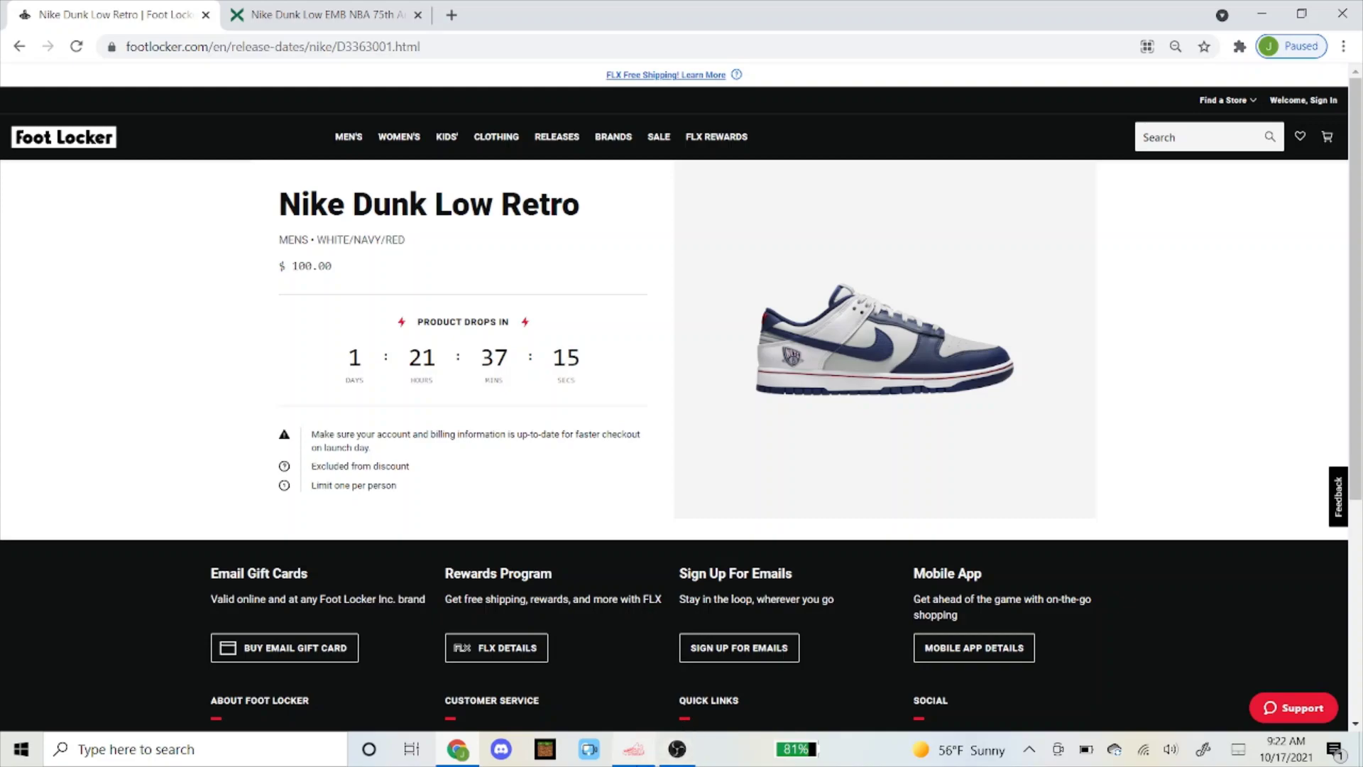
pyautogui.click(634, 749)
# Paste D3363001 as the SKU and leave the size blank for random.
pyautogui.rightClick(402, 297)
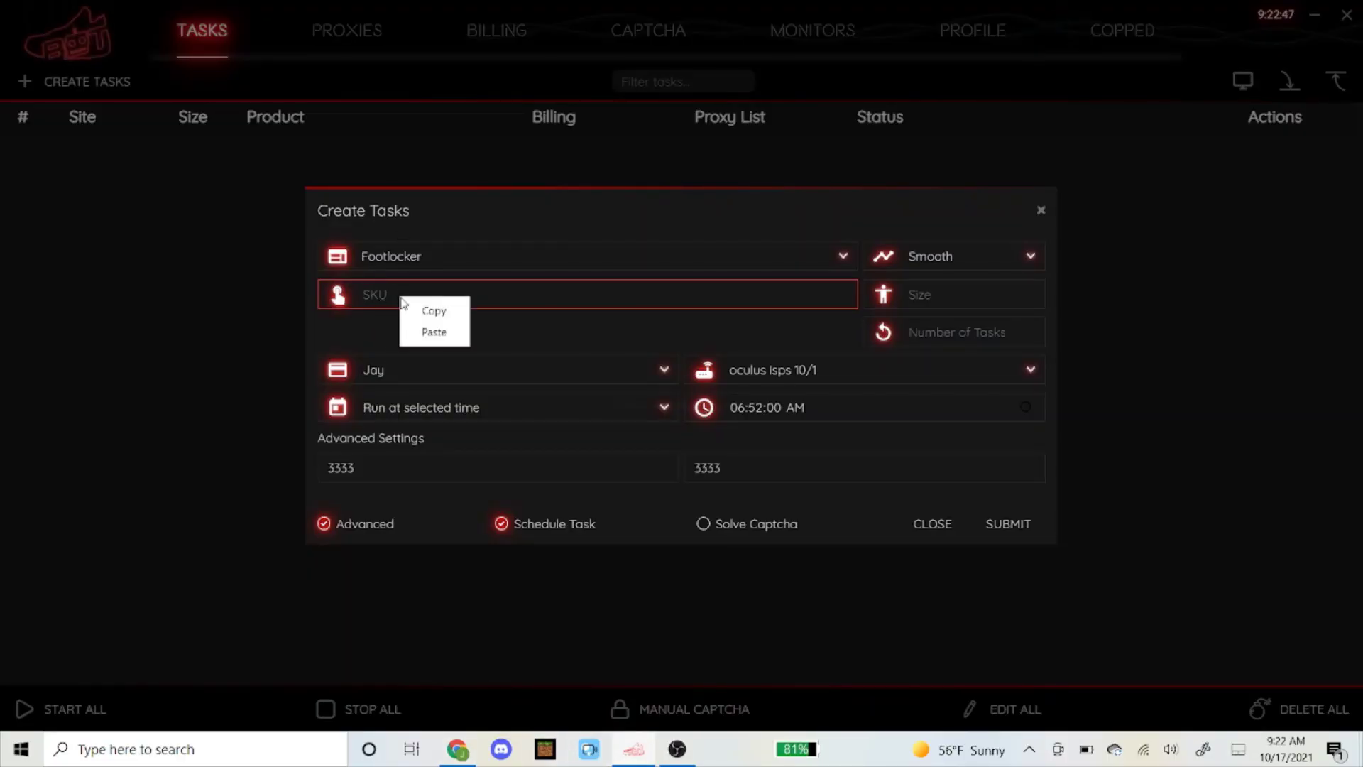
pyautogui.click(416, 331)
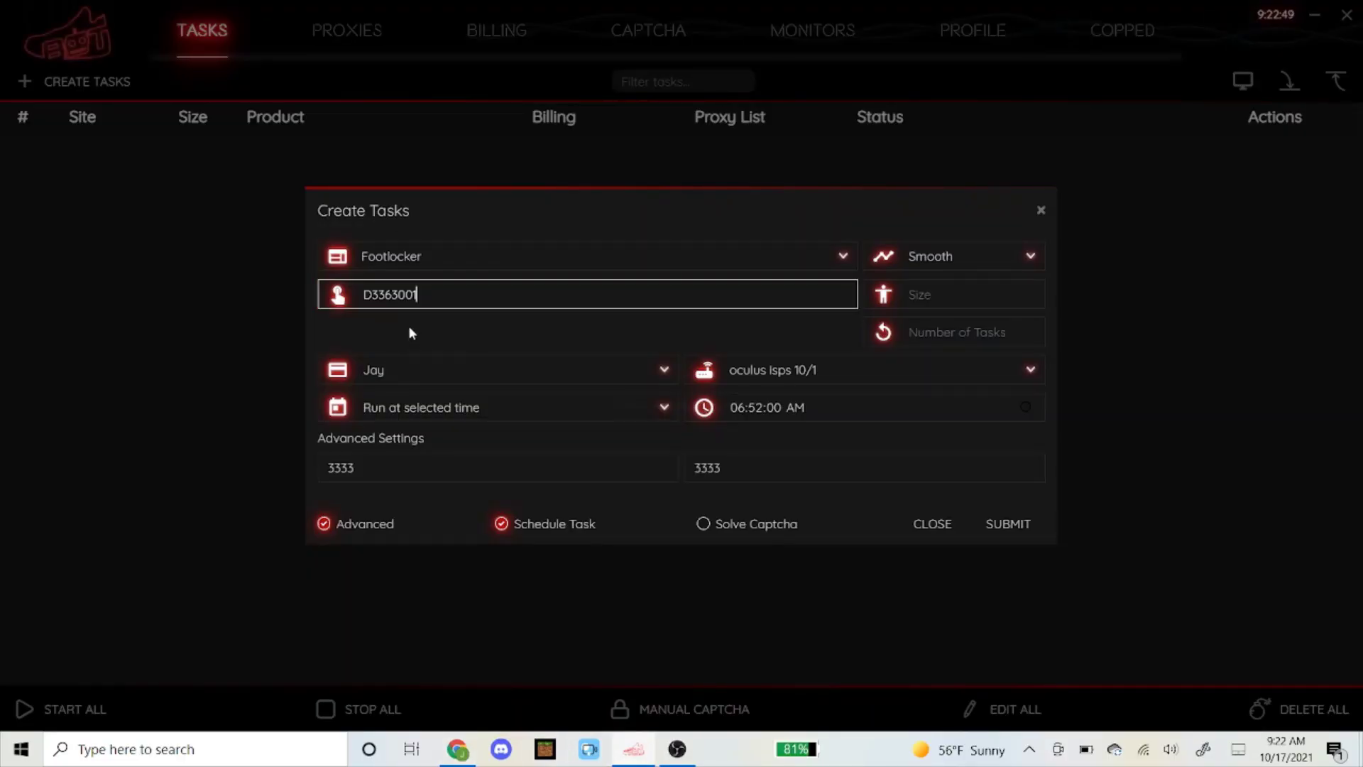
pyautogui.click(408, 326)
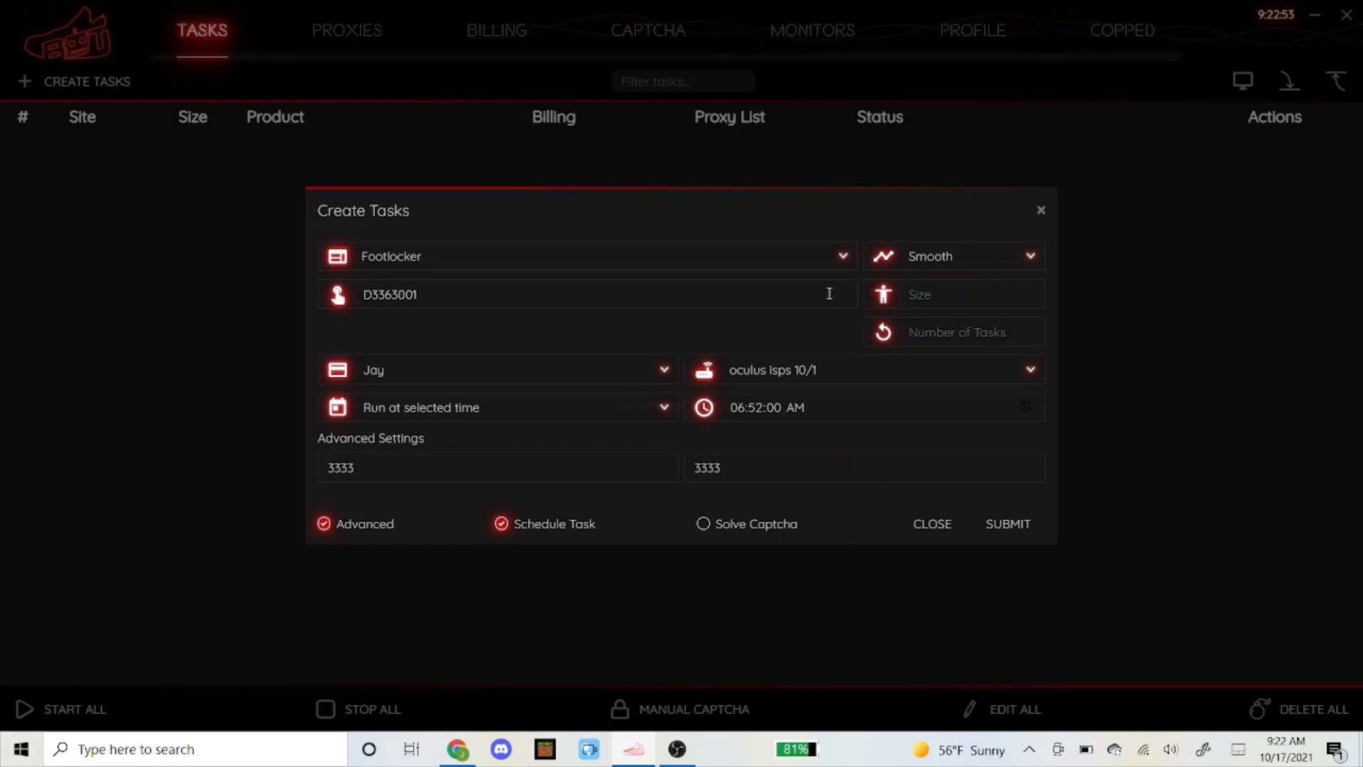
pyautogui.click(910, 305)
pyautogui.click(775, 332)
# Keep proxy list oculus isps 10/1, set the start to 06:50:00 AM, and disable Advanced.
pyautogui.click(817, 372)
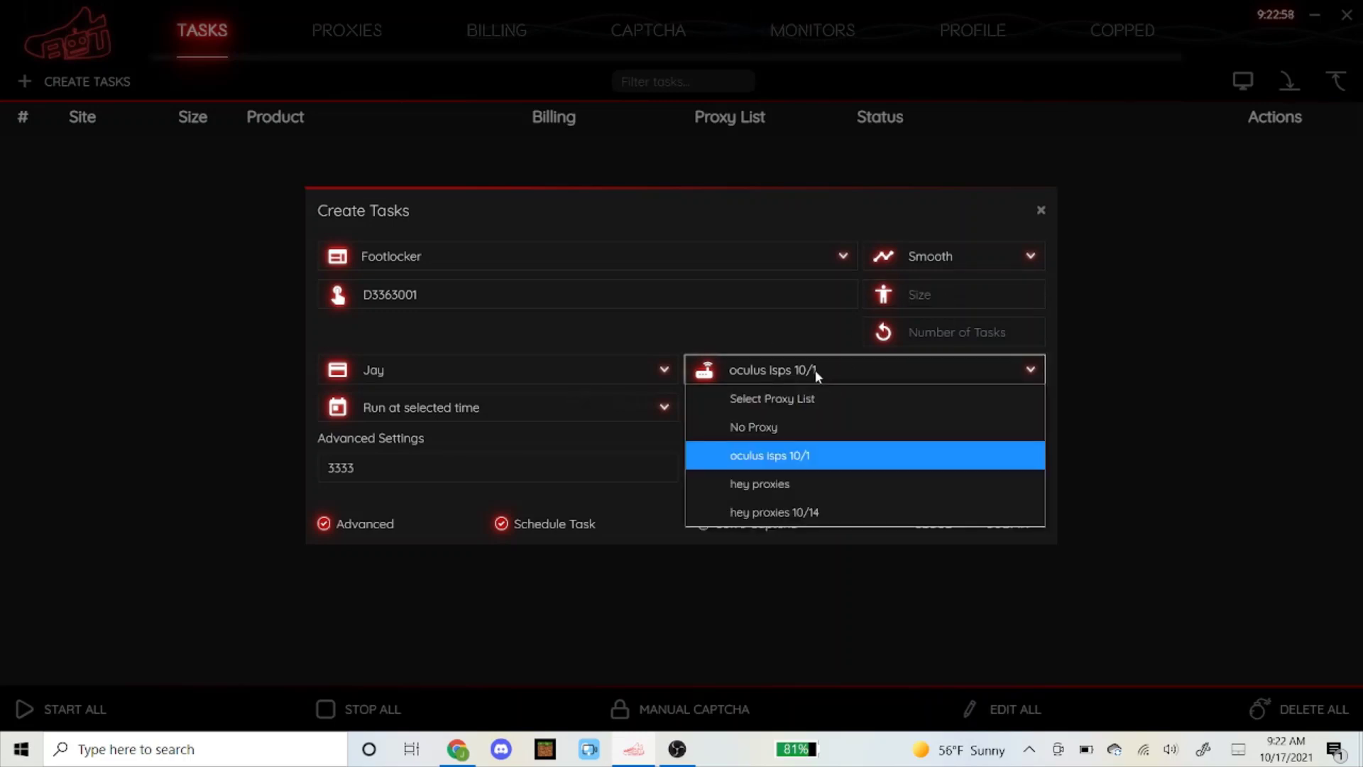
pyautogui.click(775, 458)
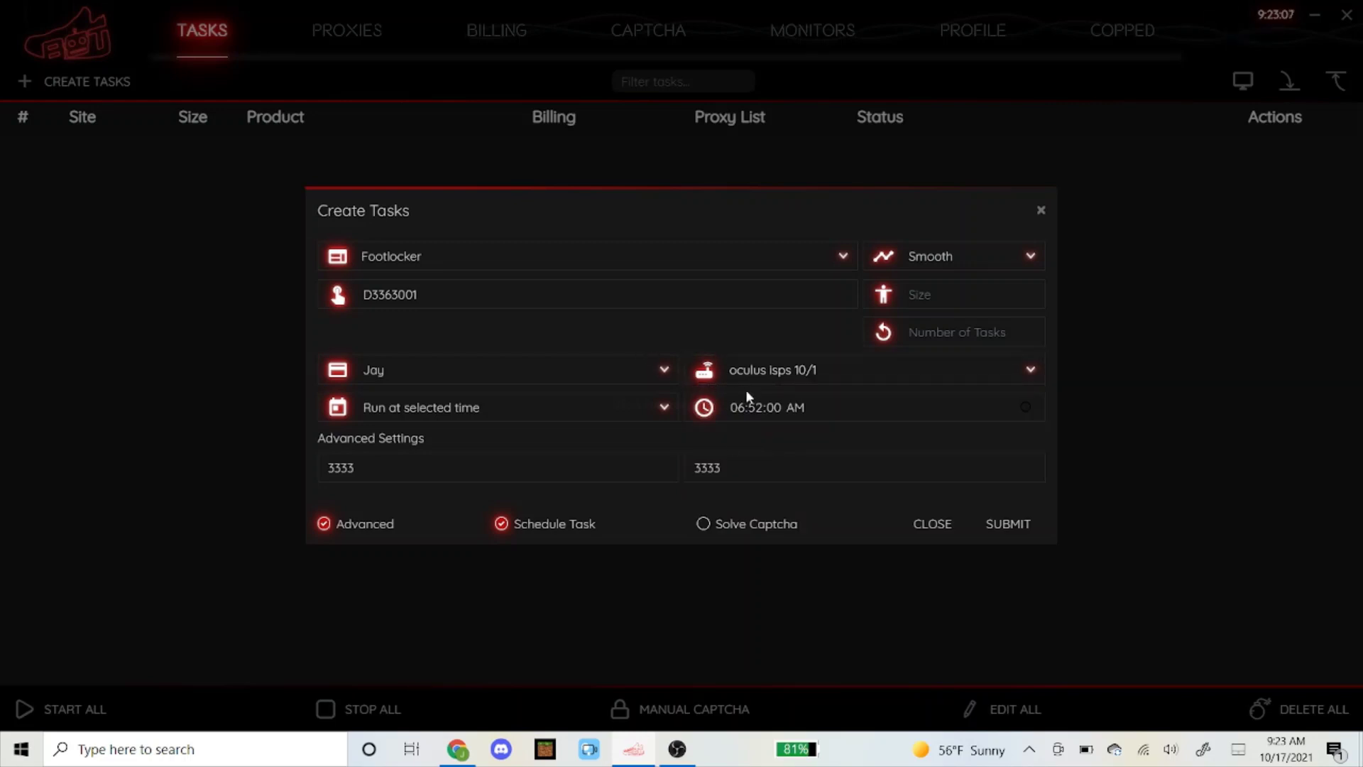
pyautogui.click(764, 408)
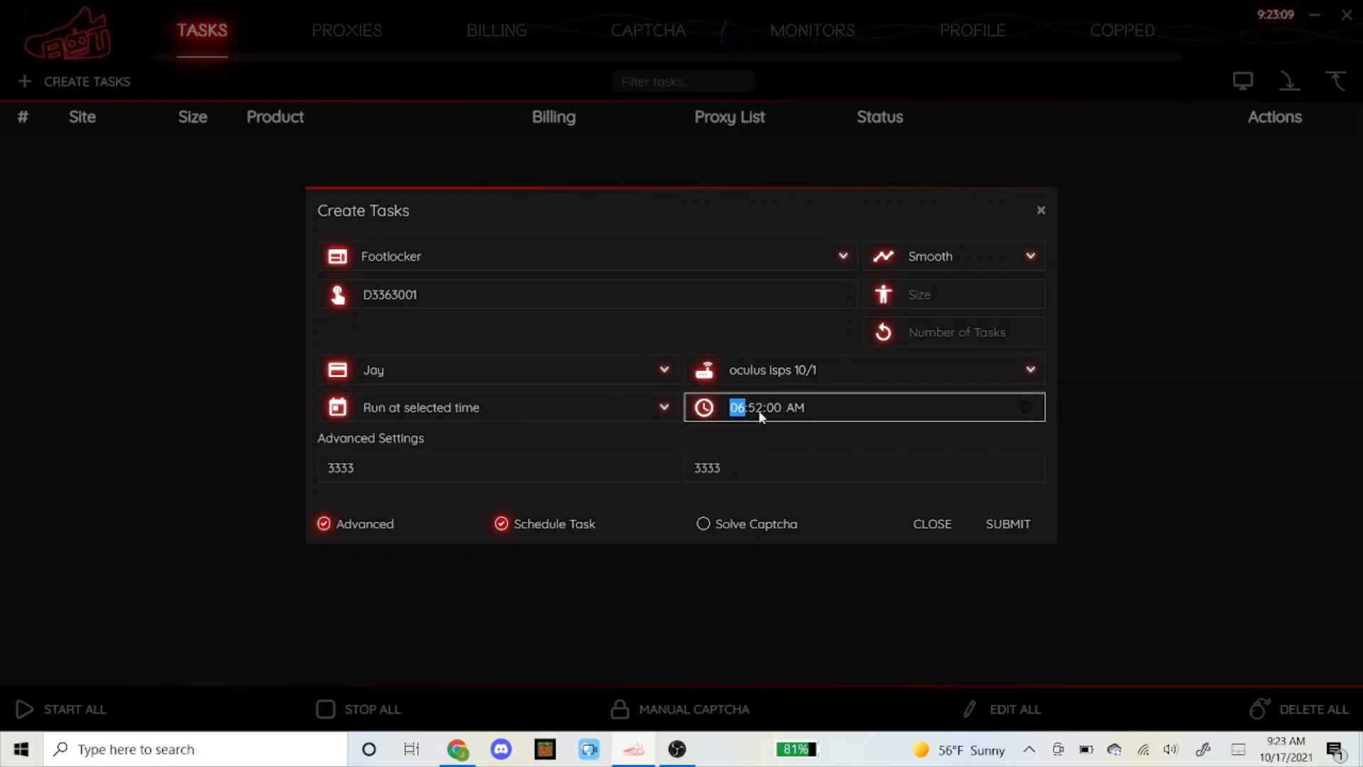
pyautogui.click(757, 410)
pyautogui.write('50')
pyautogui.click(376, 523)
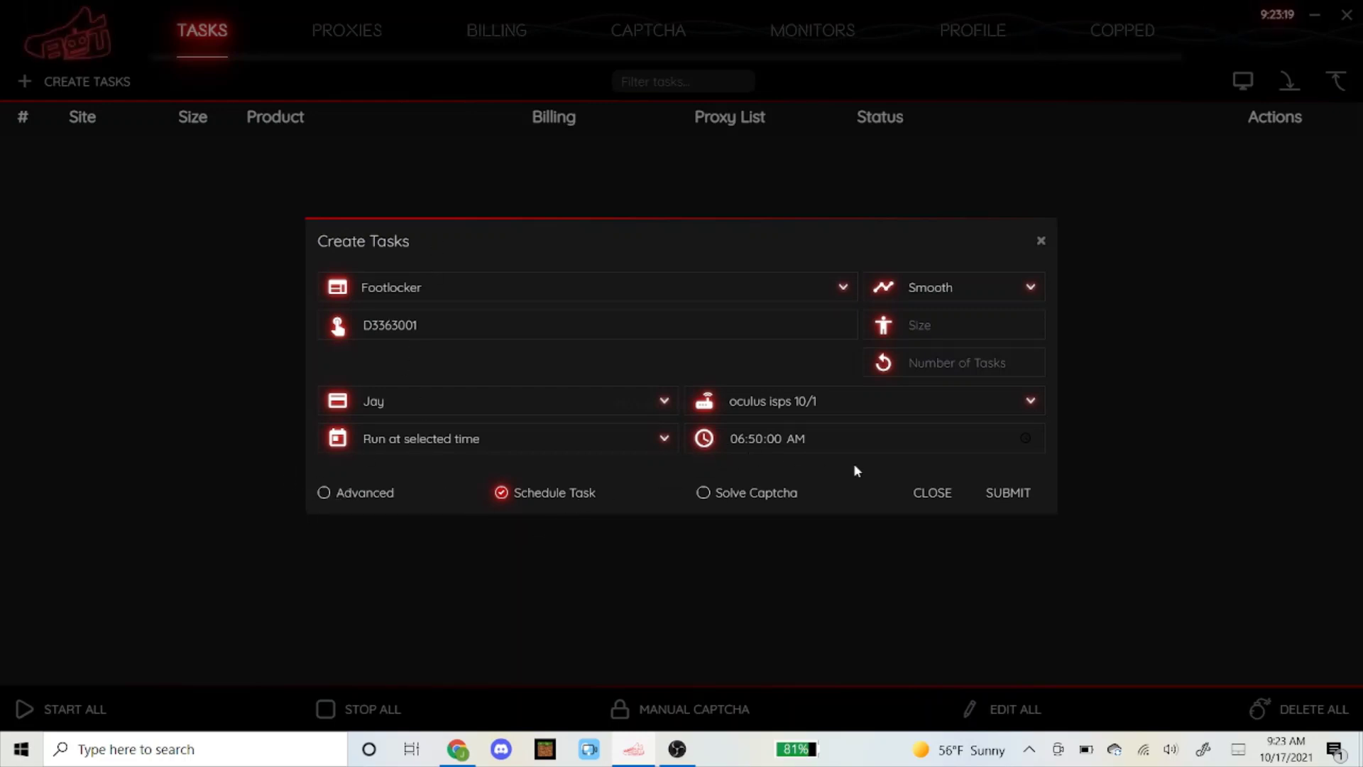
# Submit the D3363001 Footlocker task, rechecking Smooth mode and the oculus isps 10/1 proxy list.
pyautogui.click(1012, 494)
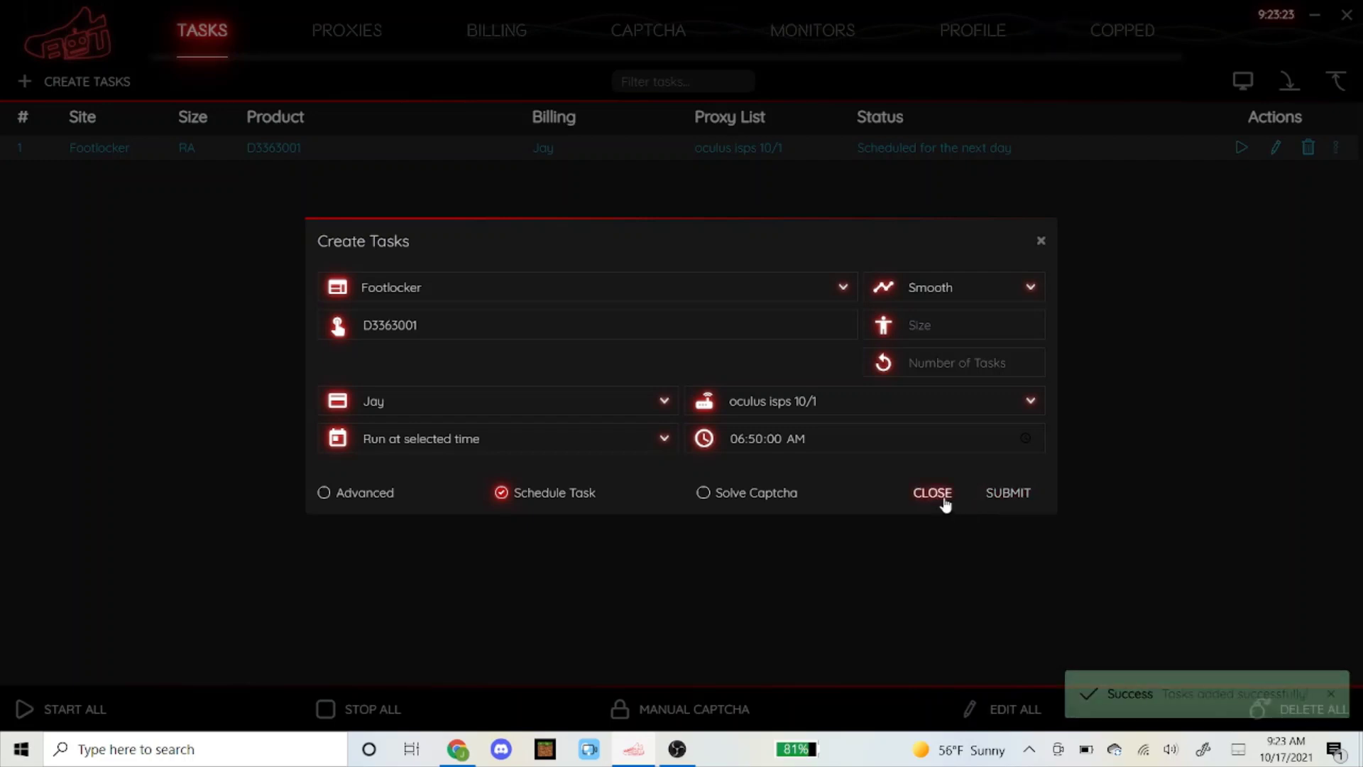
pyautogui.click(987, 289)
pyautogui.click(986, 289)
pyautogui.click(948, 328)
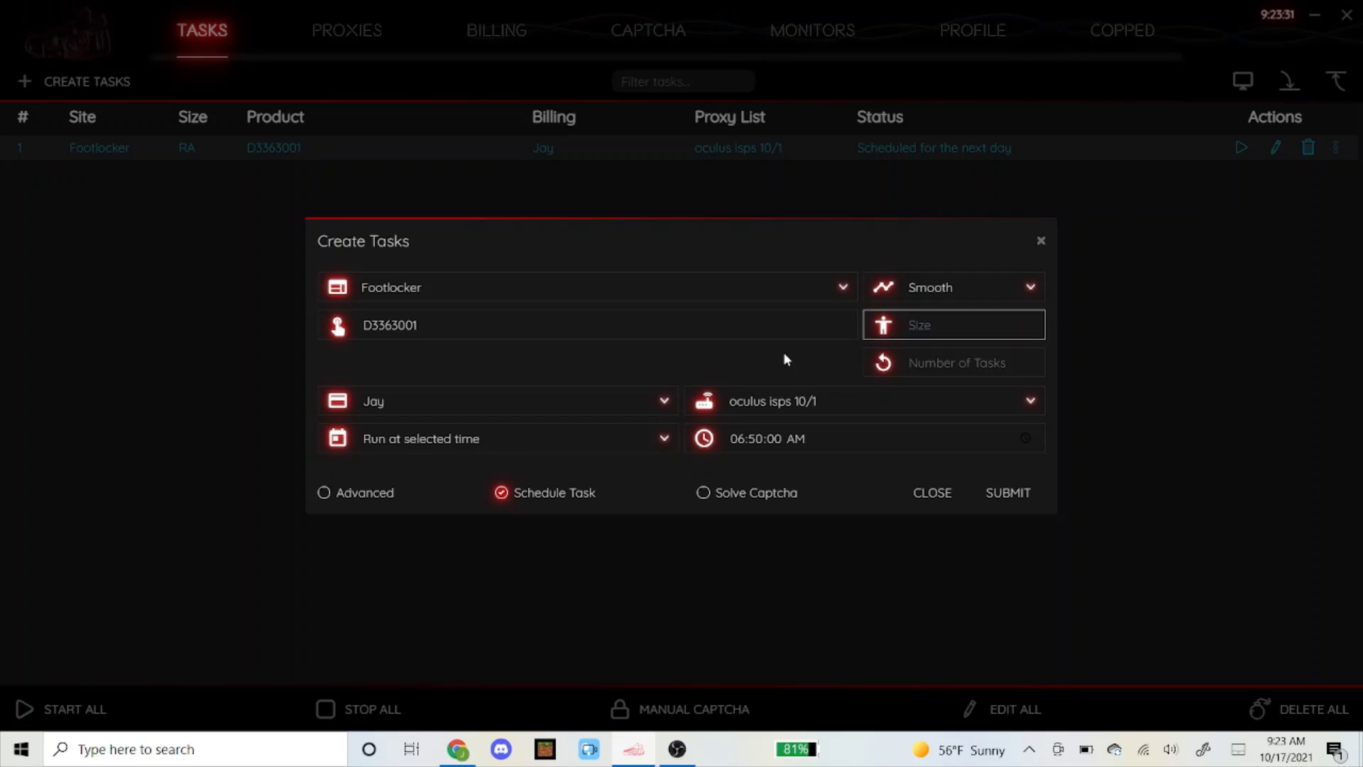
pyautogui.click(790, 400)
pyautogui.click(786, 487)
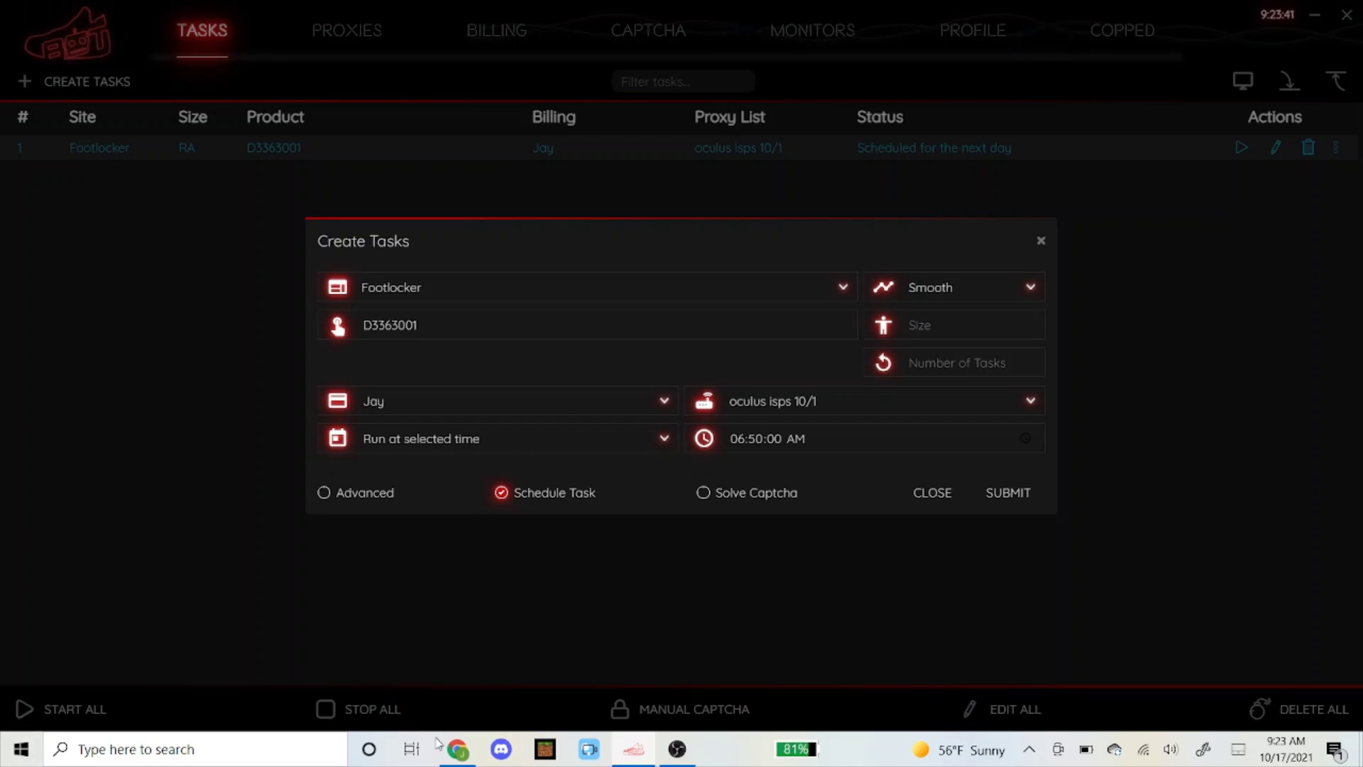
# Glance at the Foot Locker product page, then close the task creation form.
pyautogui.click(458, 749)
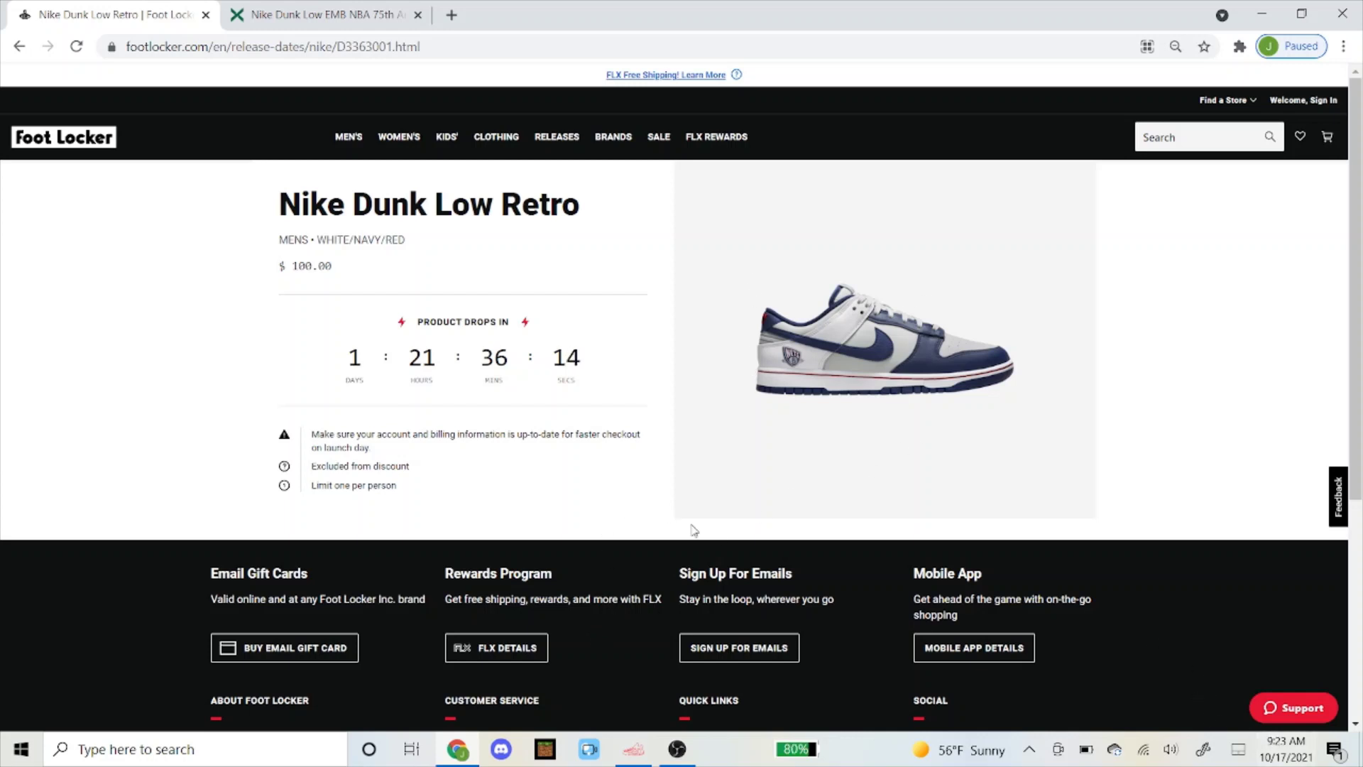
pyautogui.click(633, 748)
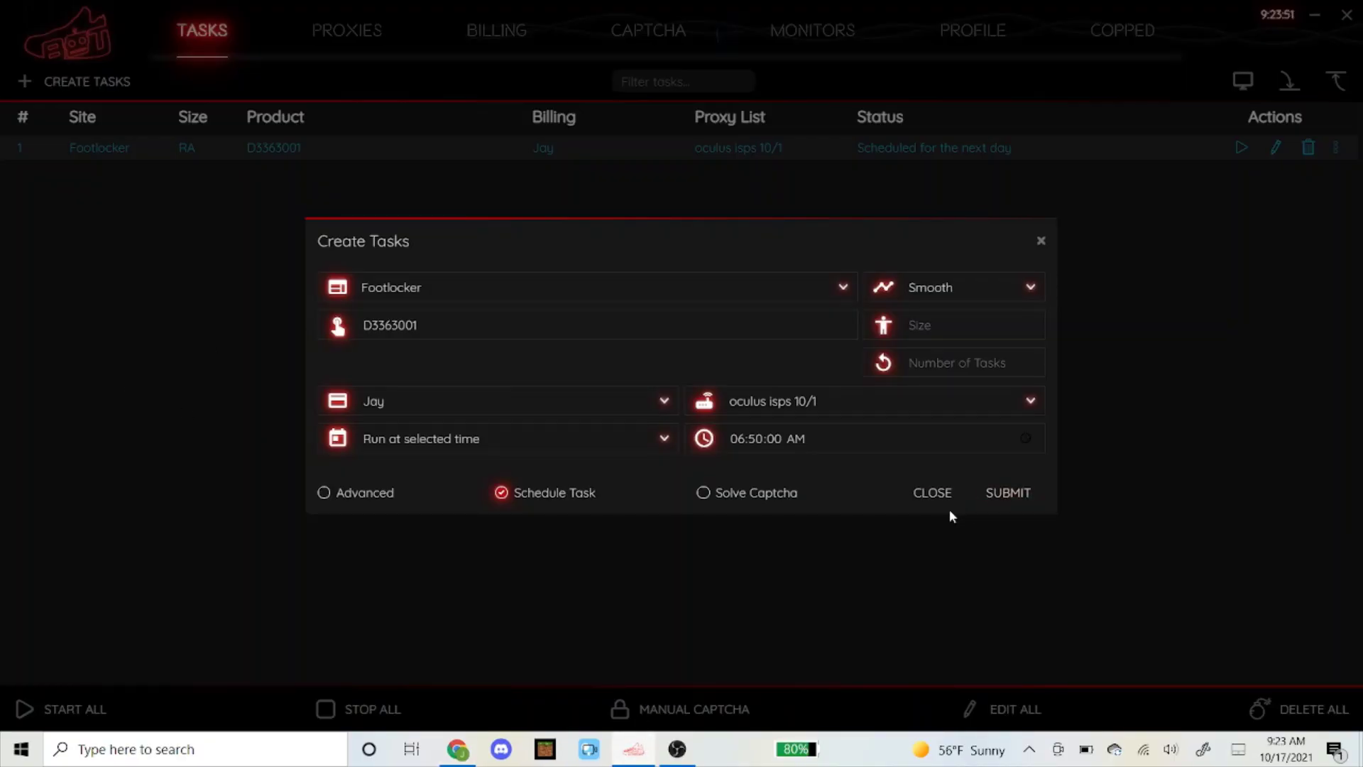
pyautogui.click(934, 495)
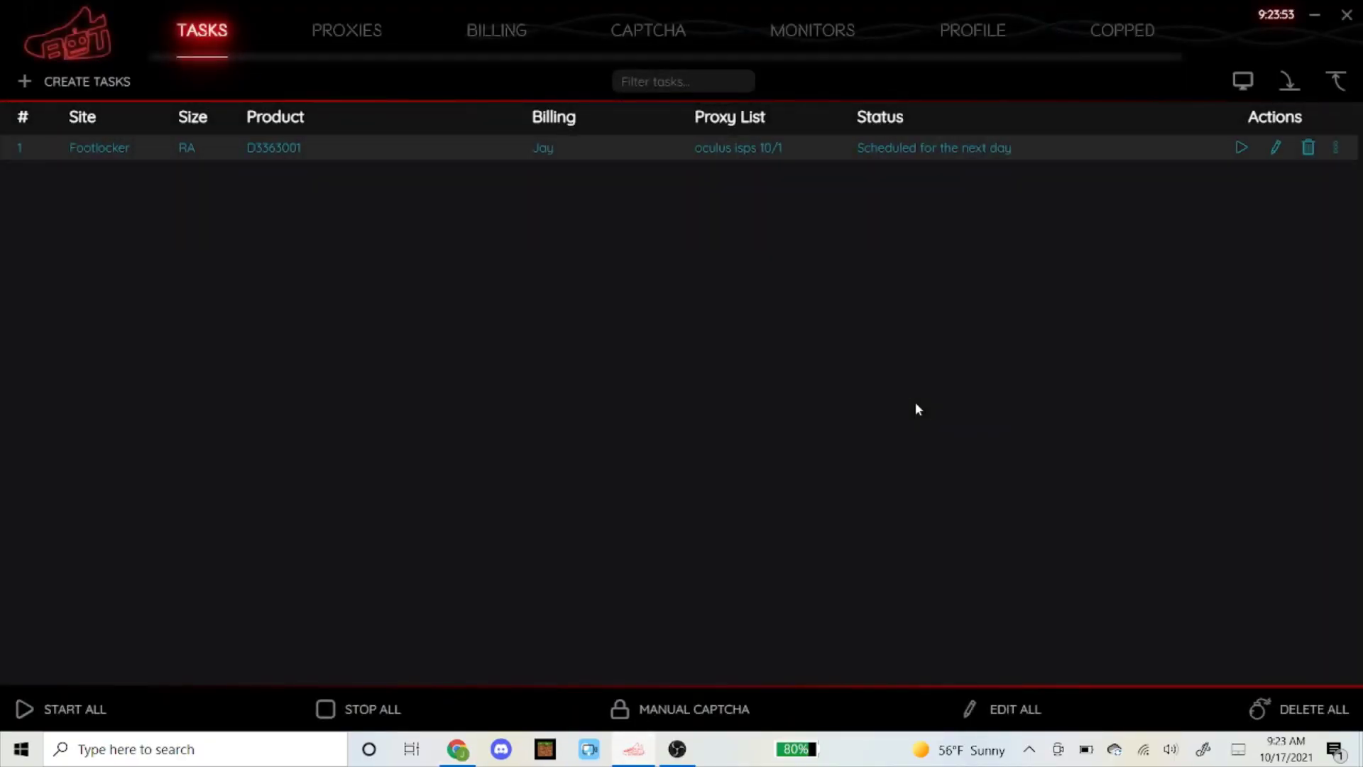